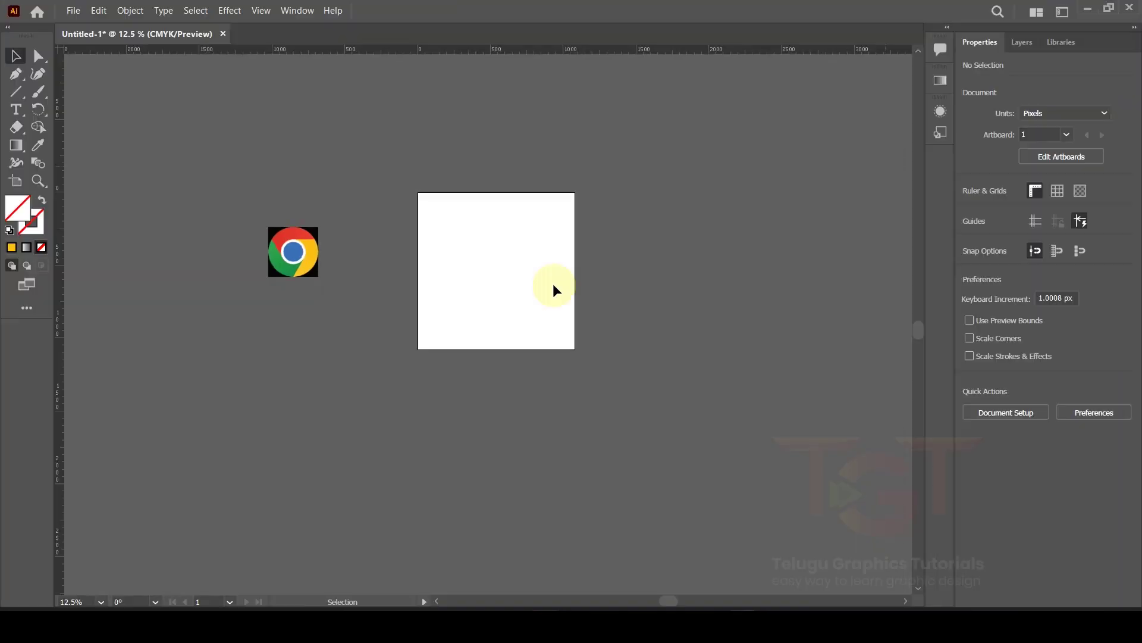
# - Set up a new document in Pixels, 1080 wide by 1080 high, and create it
pyautogui.click(73, 11)
pyautogui.press('Escape')
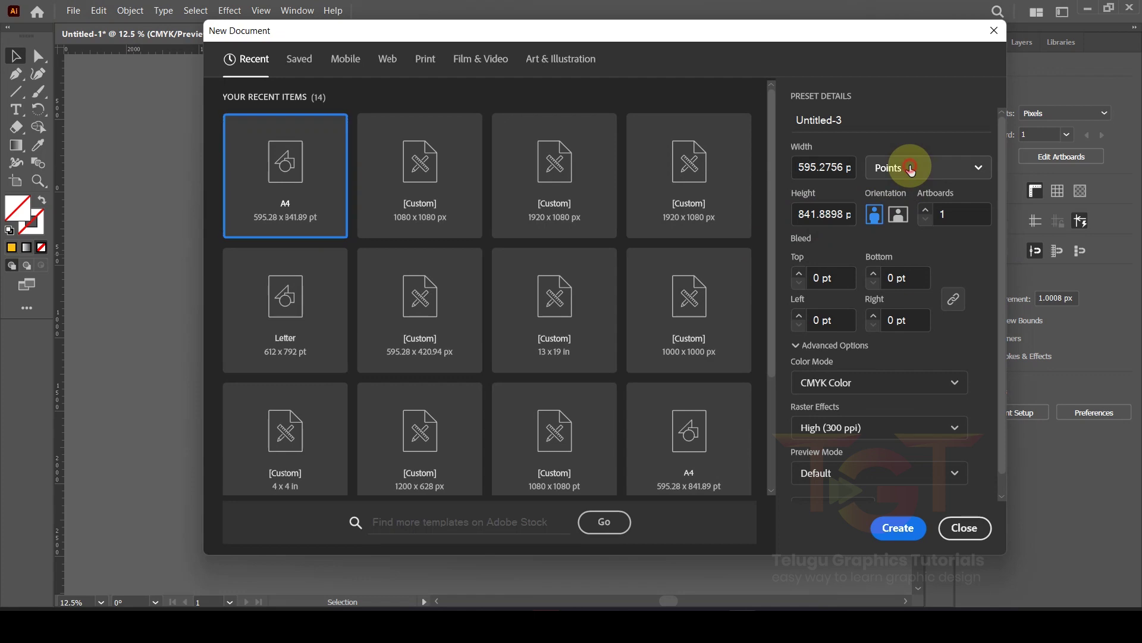
pyautogui.click(908, 168)
pyautogui.click(902, 196)
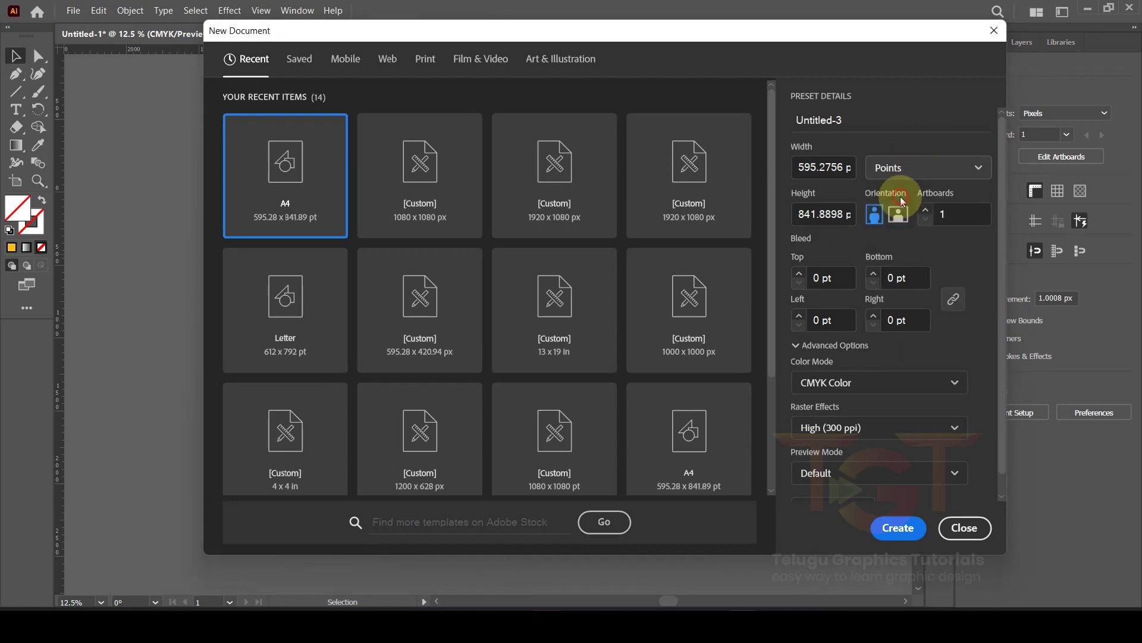
pyautogui.click(847, 166)
pyautogui.write('1080')
pyautogui.press('Tab')
pyautogui.write('1080')
pyautogui.click(897, 528)
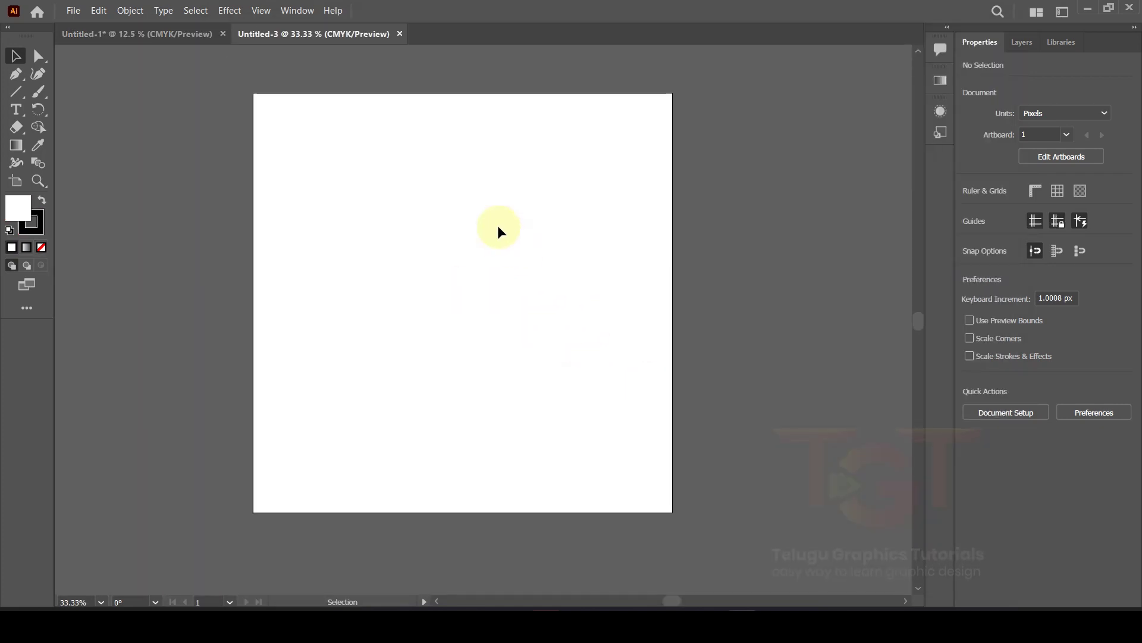
# - Paste the Chrome reference image from Untitled-1 into Untitled-3, left of the artboard
pyautogui.click(184, 35)
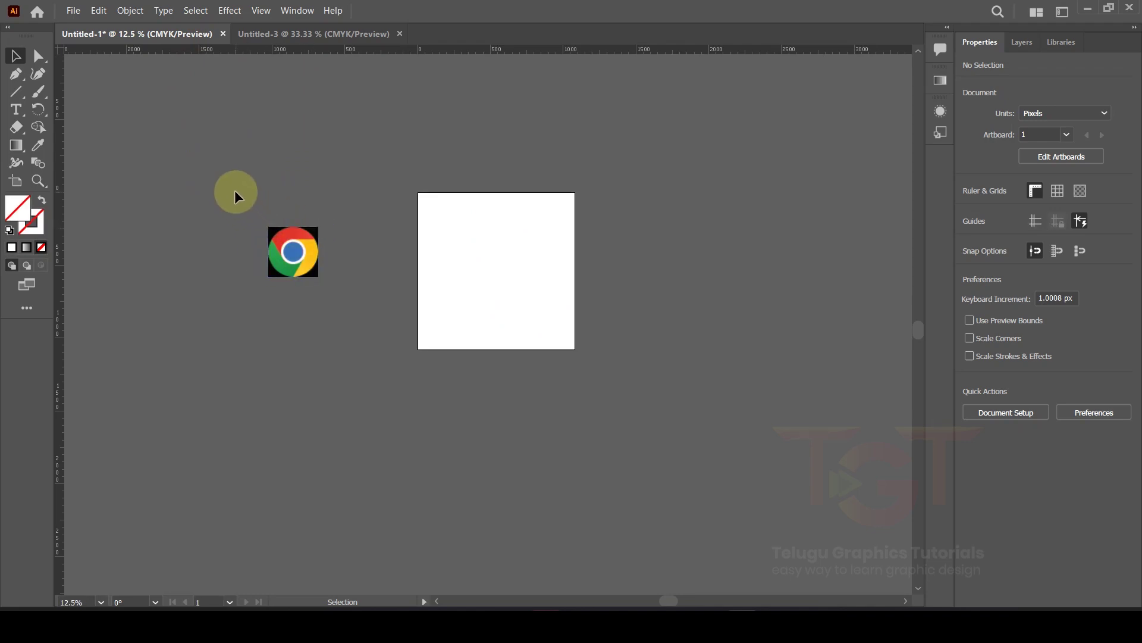
pyautogui.click(367, 324)
pyautogui.click(320, 33)
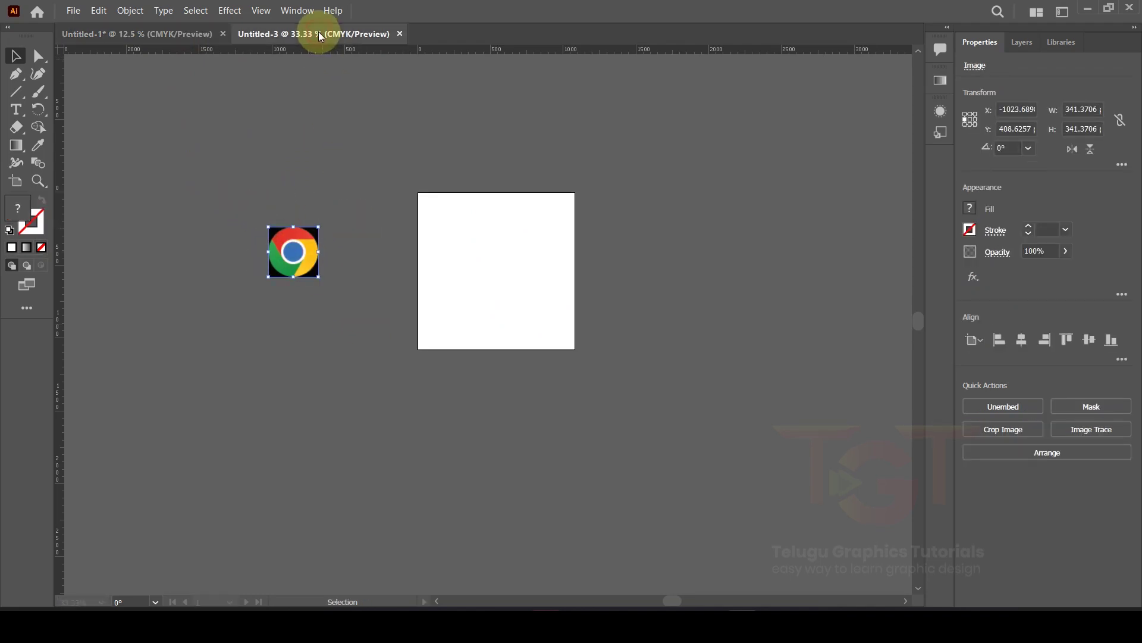
pyautogui.hotkey('ctrl', 'v')
pyautogui.moveTo(385, 294); pyautogui.dragTo(603, 327)
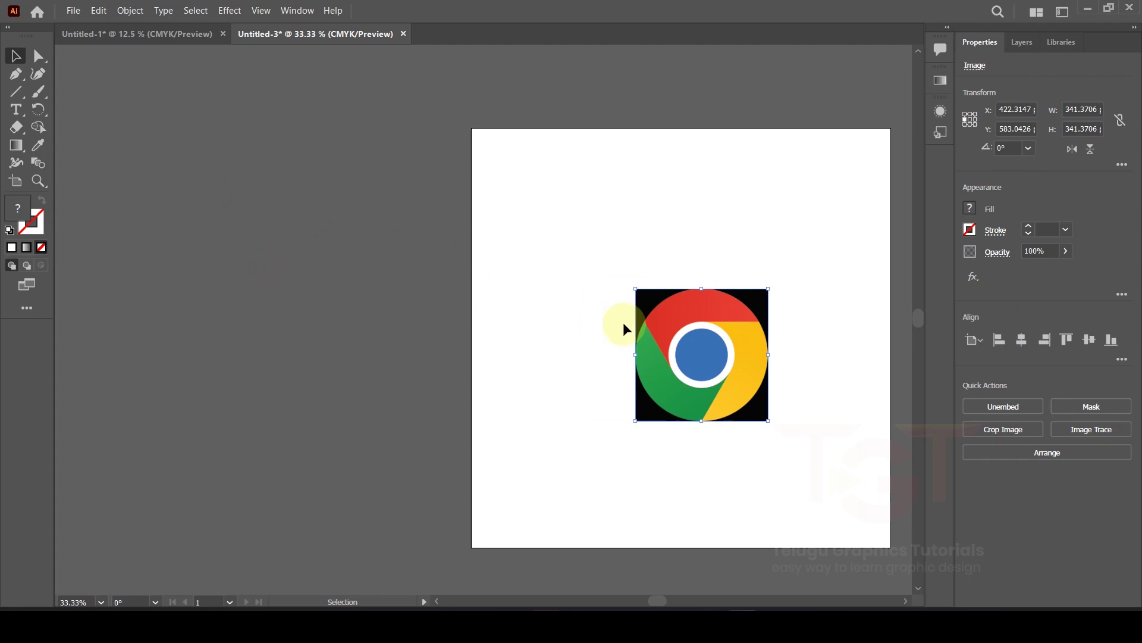
pyautogui.moveTo(384, 205); pyautogui.dragTo(306, 166)
pyautogui.click(220, 162)
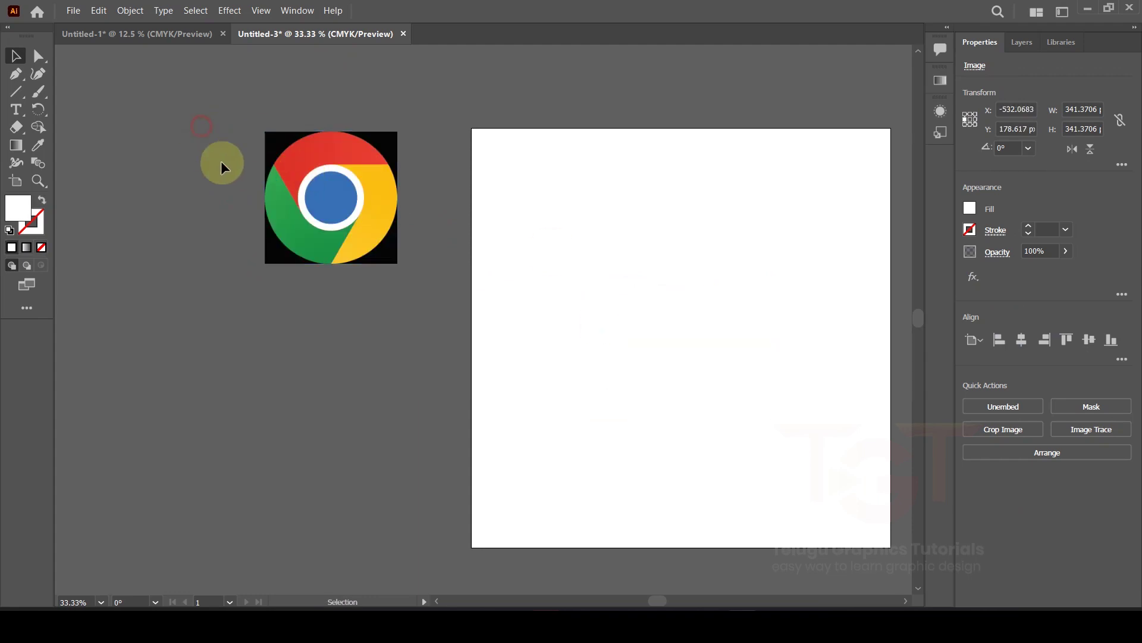
# - Close Untitled-1 without saving changes
pyautogui.moveTo(590, 275); pyautogui.dragTo(471, 240)
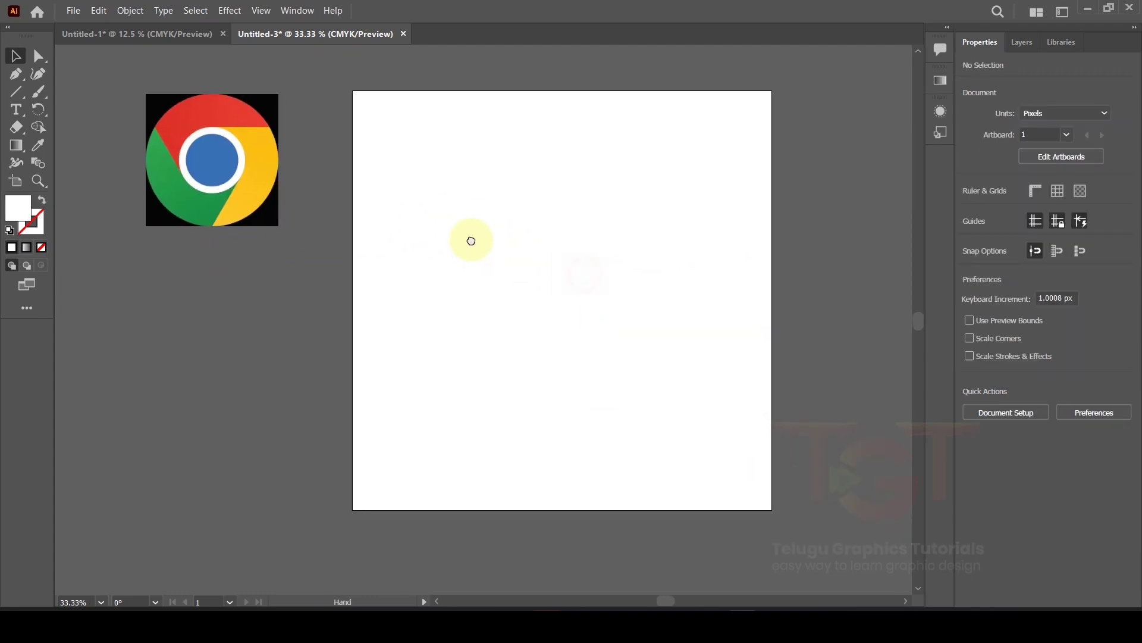
pyautogui.click(222, 34)
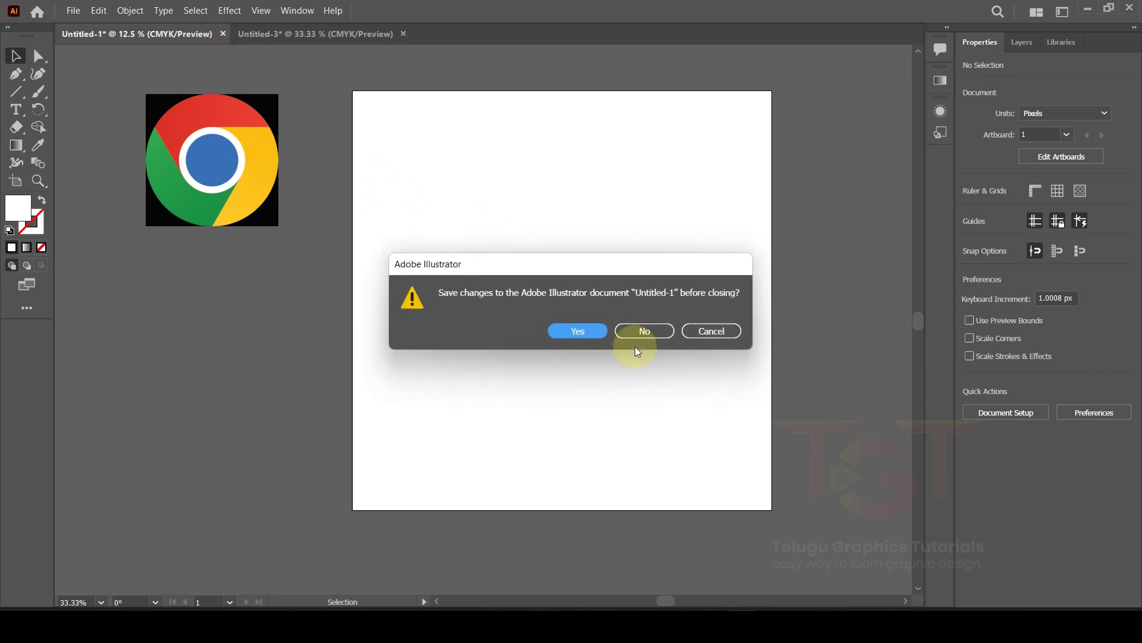
pyautogui.click(641, 330)
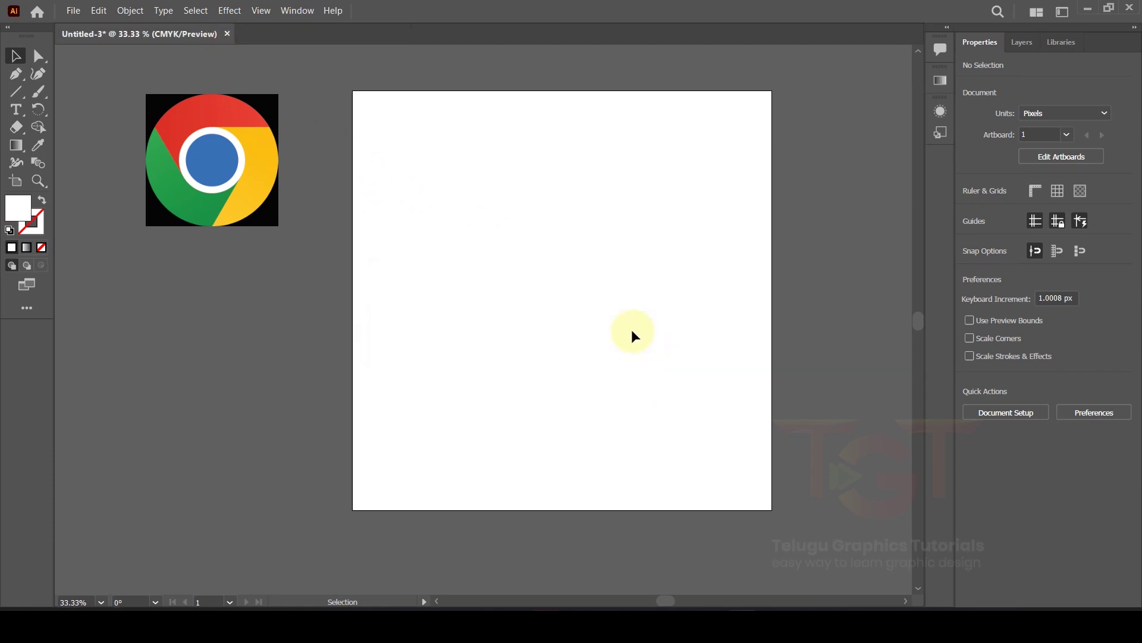
# - Show rulers and add a vertical guide centred horizontally on the artboard
pyautogui.click(261, 11)
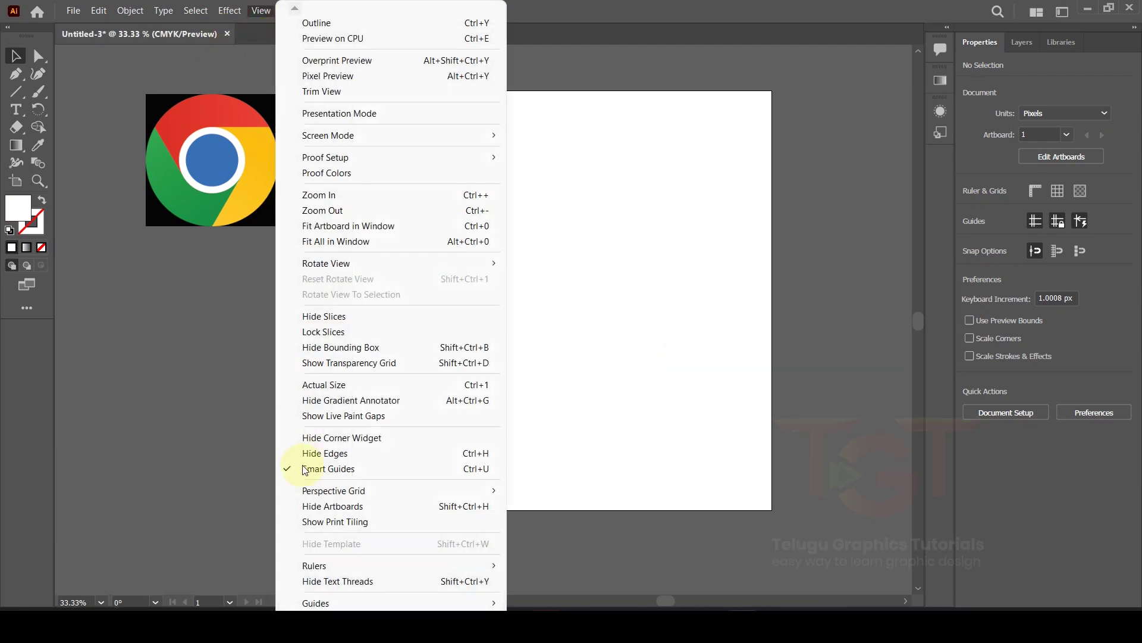
pyautogui.moveTo(311, 565)
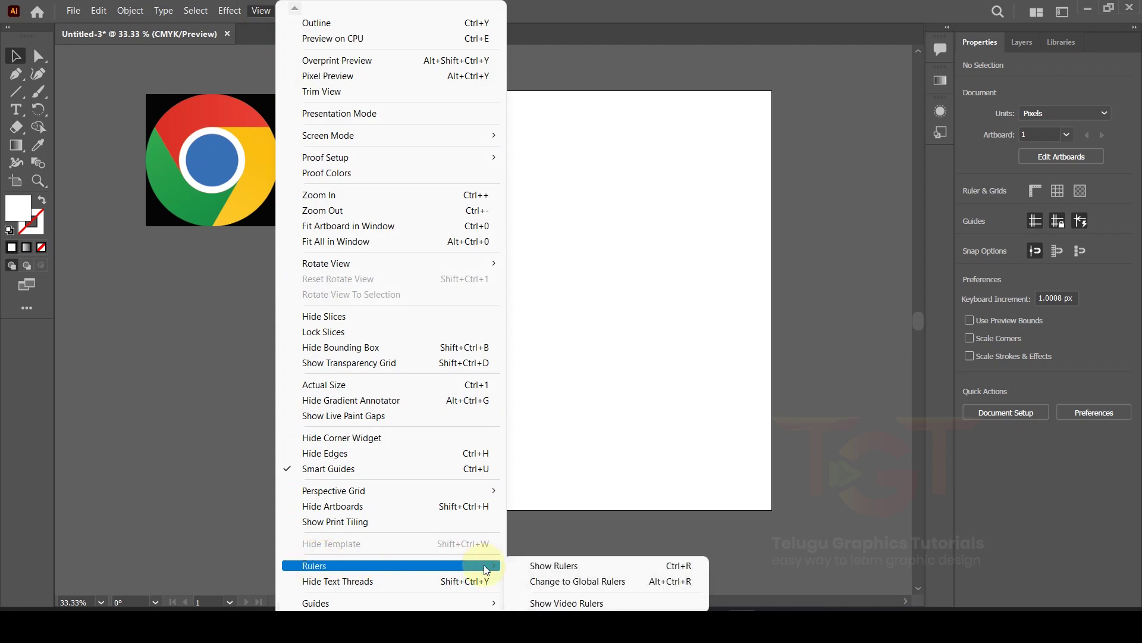
pyautogui.click(572, 568)
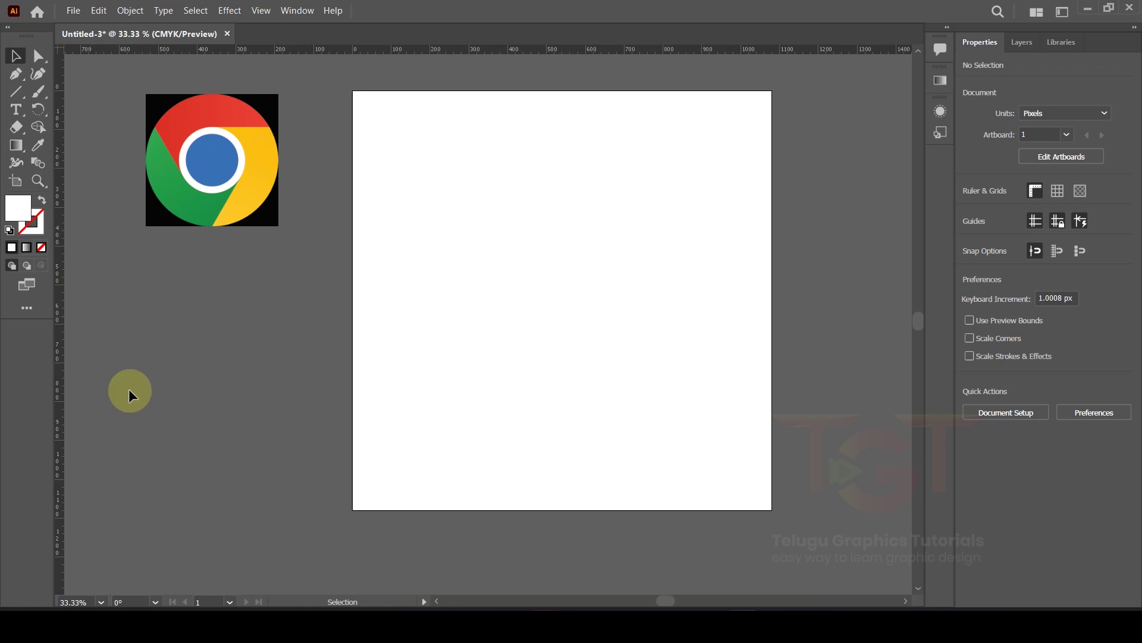
pyautogui.scroll(3, 101, 333)
pyautogui.moveTo(57, 306); pyautogui.dragTo(577, 317)
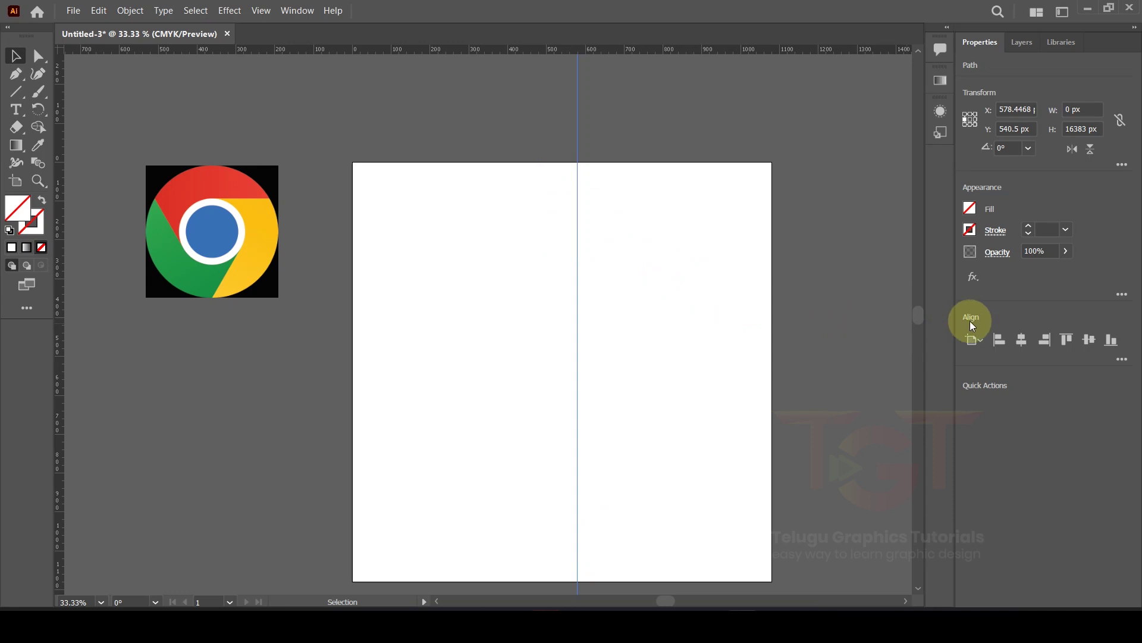
pyautogui.click(1021, 340)
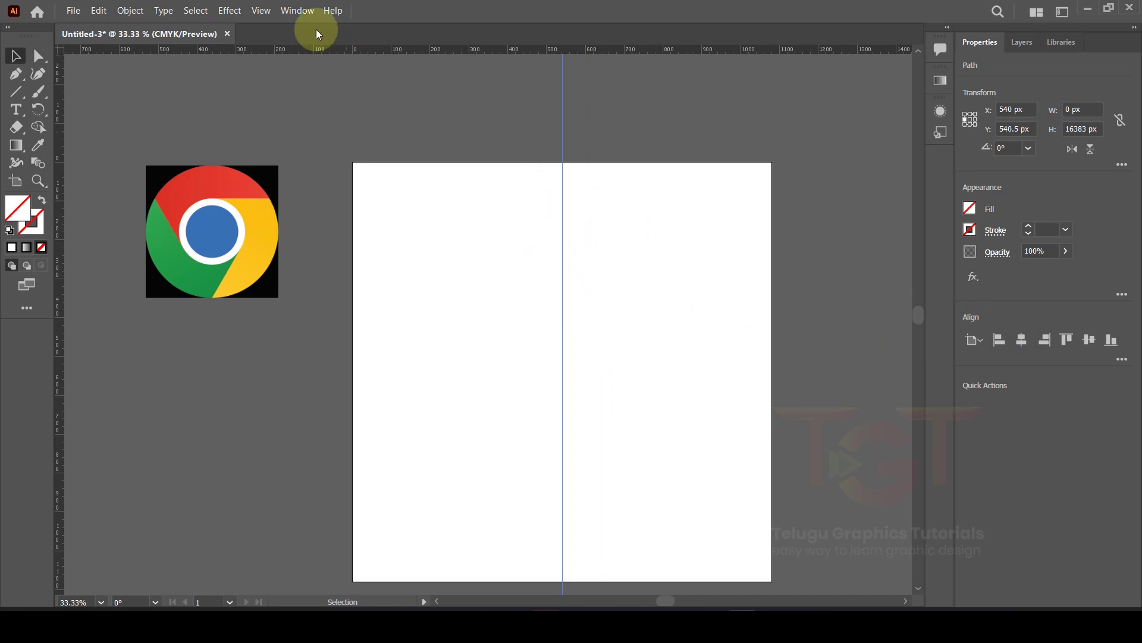
# - Add a horizontal guide centred vertically on the artboard at 540 px
pyautogui.click(295, 11)
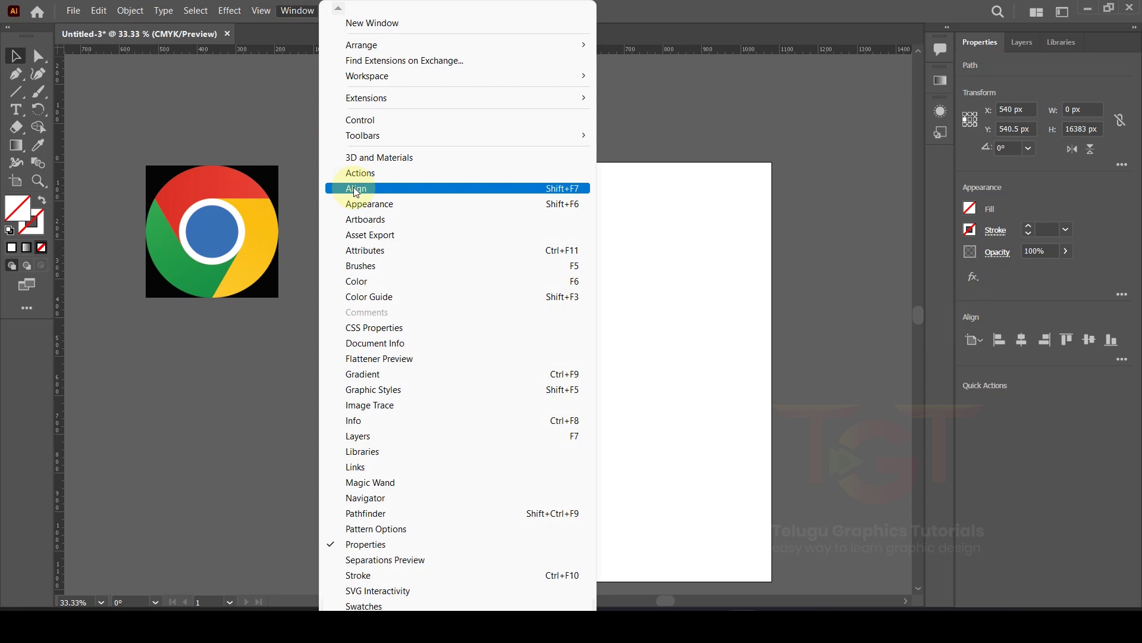
pyautogui.click(1014, 320)
pyautogui.moveTo(498, 55); pyautogui.dragTo(564, 352)
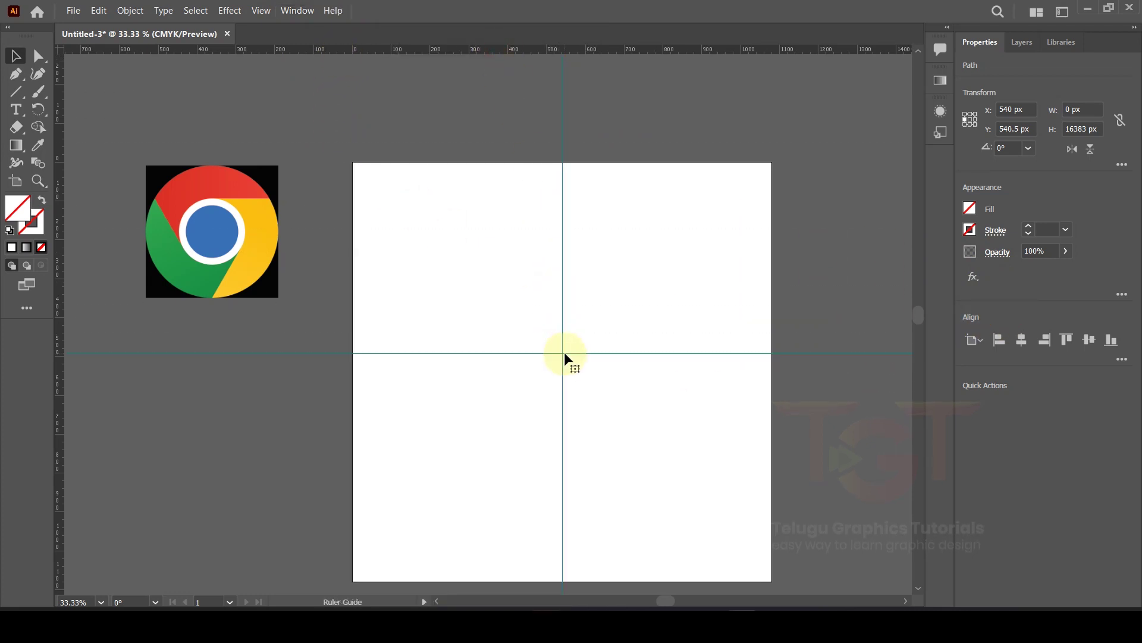
pyautogui.click(1086, 339)
pyautogui.hotkey('ctrl', '-')
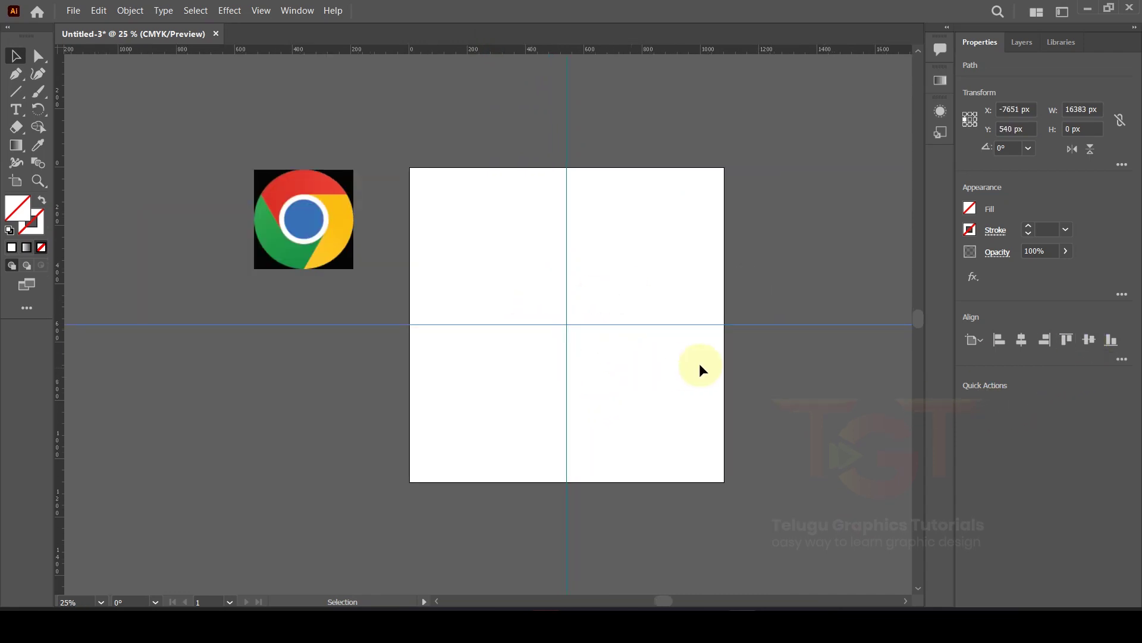
# - Lock the two centre guides from the canvas context menu
pyautogui.click(769, 146)
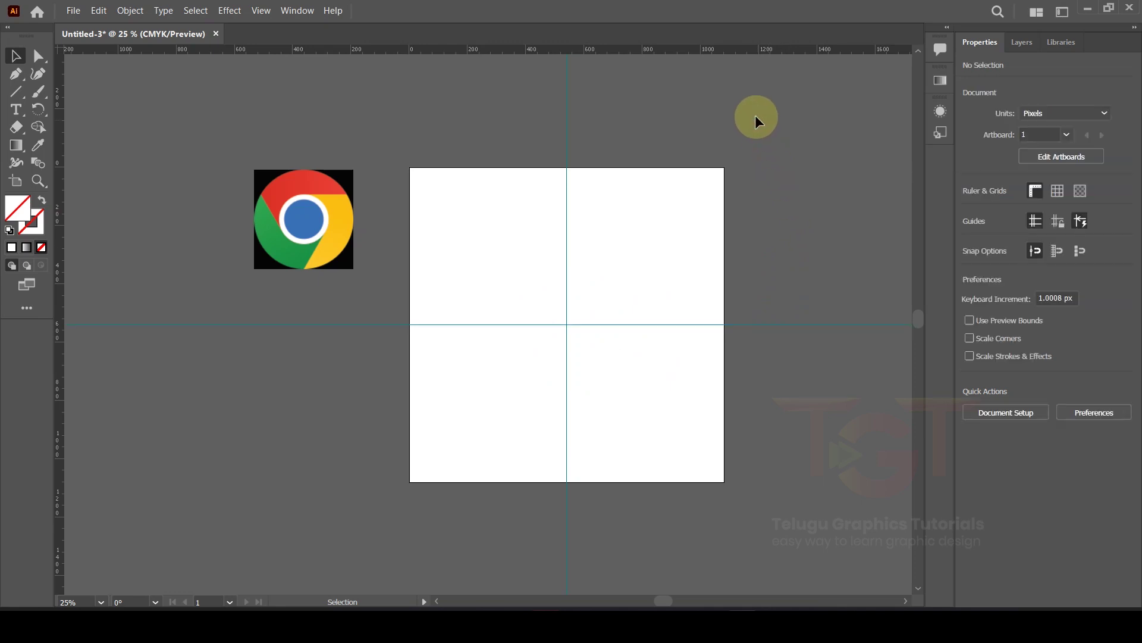
pyautogui.rightClick(800, 110)
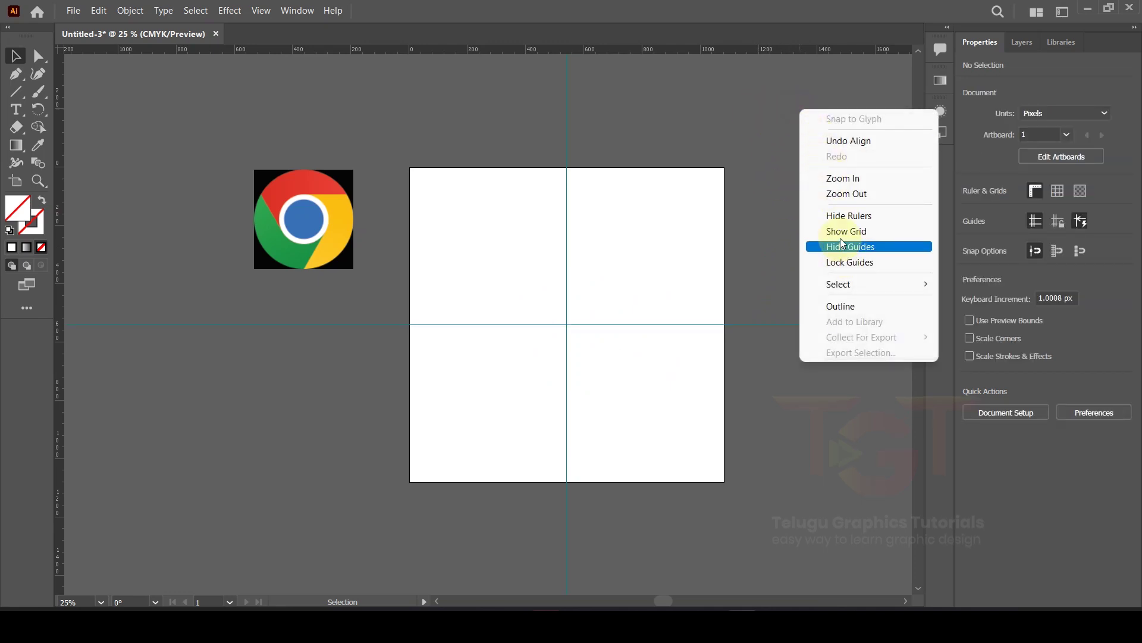
pyautogui.click(848, 263)
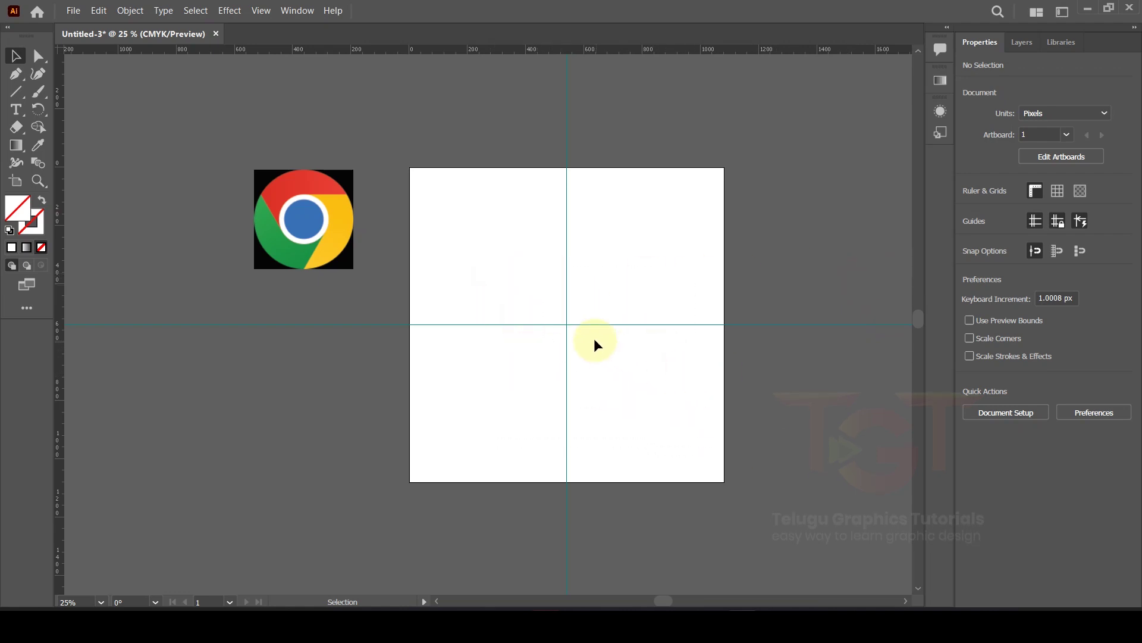
# - Switch to the Ellipse tool and open its exact size dialog on the artboard
pyautogui.moveTo(17, 90); pyautogui.dragTo(64, 108)
pyautogui.click(15, 54)
pyautogui.press('l')
pyautogui.click(403, 115)
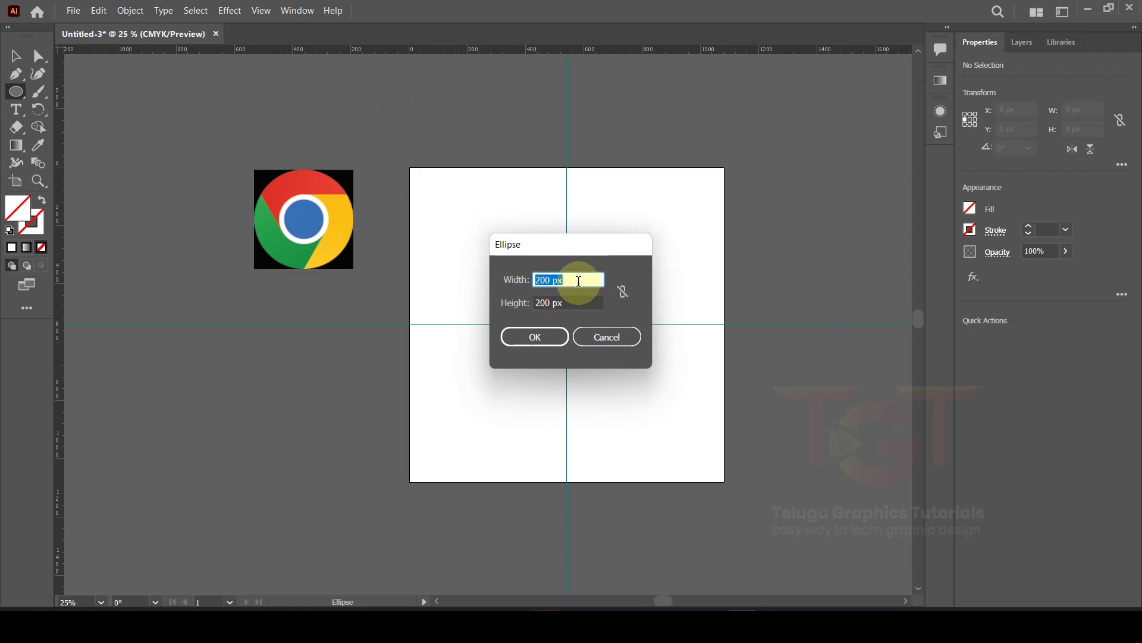
# - Create a 500 × 500 px circle
pyautogui.write('500')
pyautogui.press('Tab')
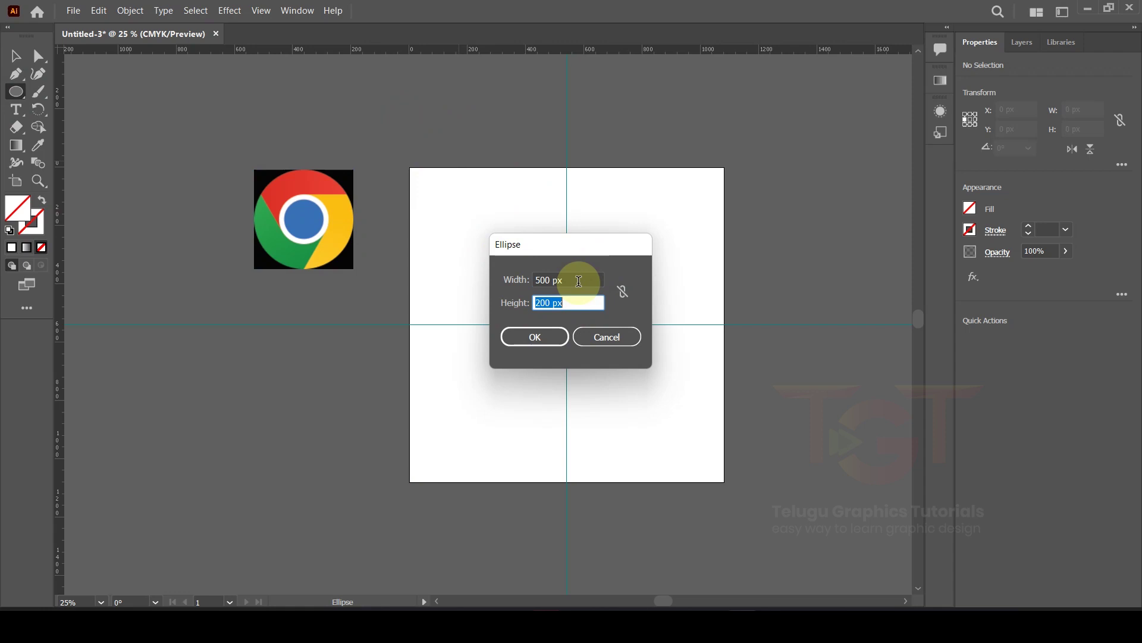
pyautogui.write('5')
pyautogui.click(518, 336)
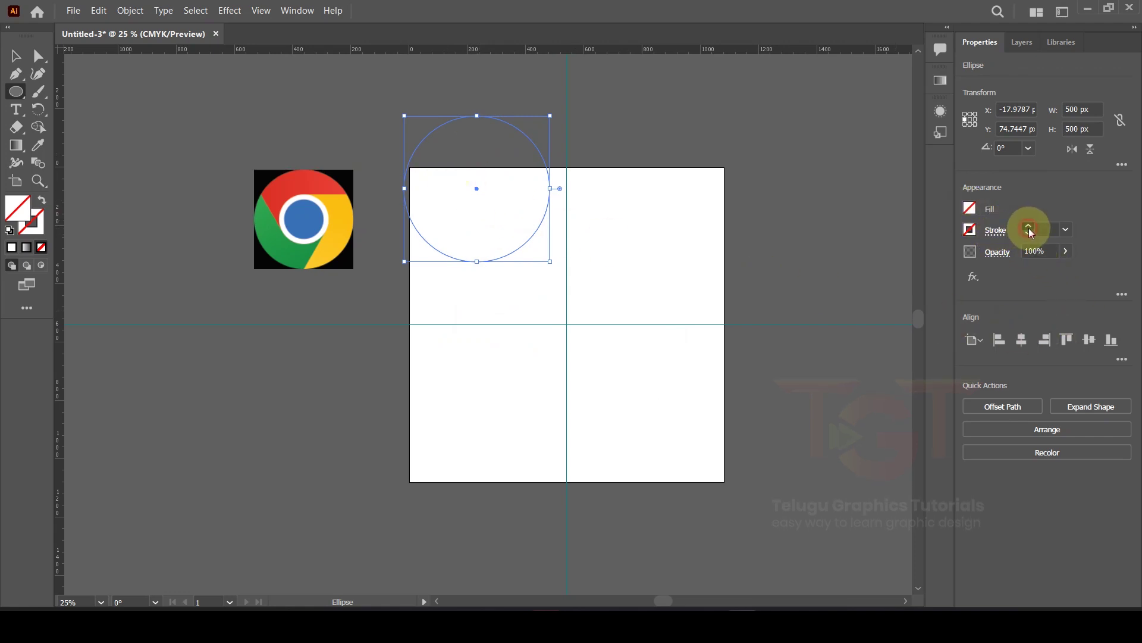
# - Give the circle a black 1 pt stroke and align it to the artboard centre
pyautogui.click(1029, 227)
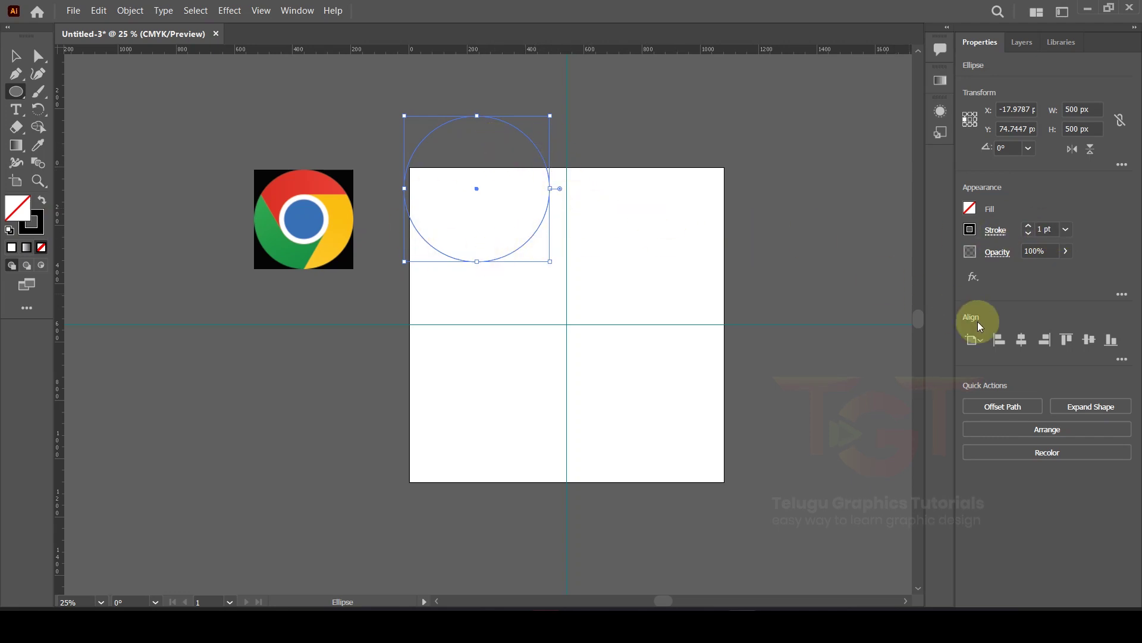
pyautogui.click(1027, 344)
pyautogui.click(1092, 347)
pyautogui.click(16, 55)
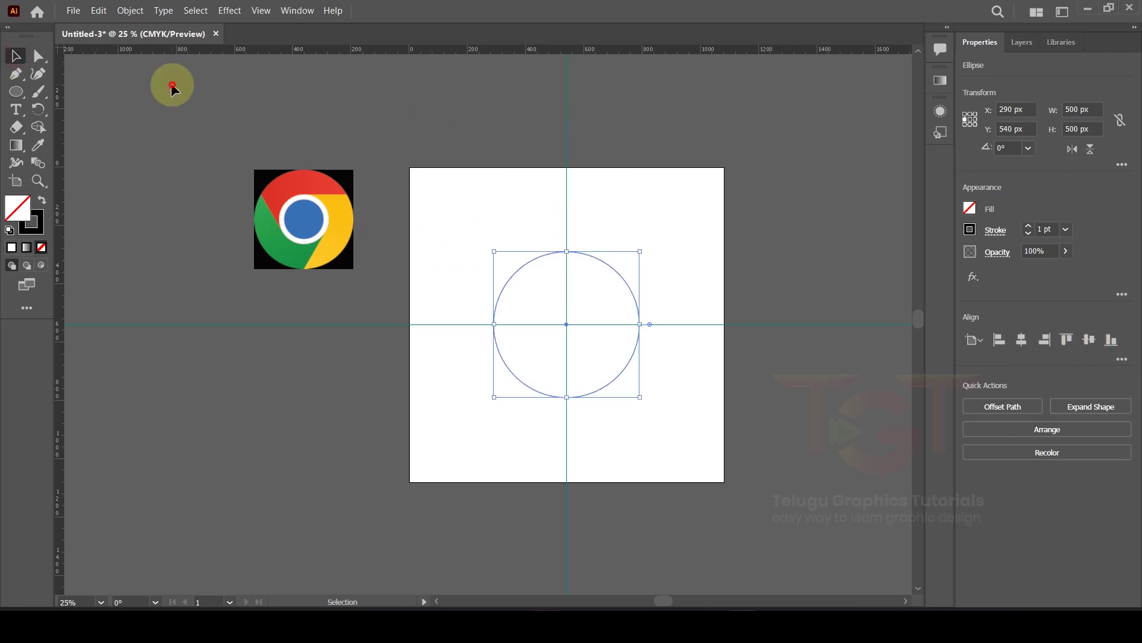
pyautogui.click(119, 79)
pyautogui.click(16, 92)
# - Draw a 245 × 245 px circle and align it to the artboard centre
pyautogui.click(497, 133)
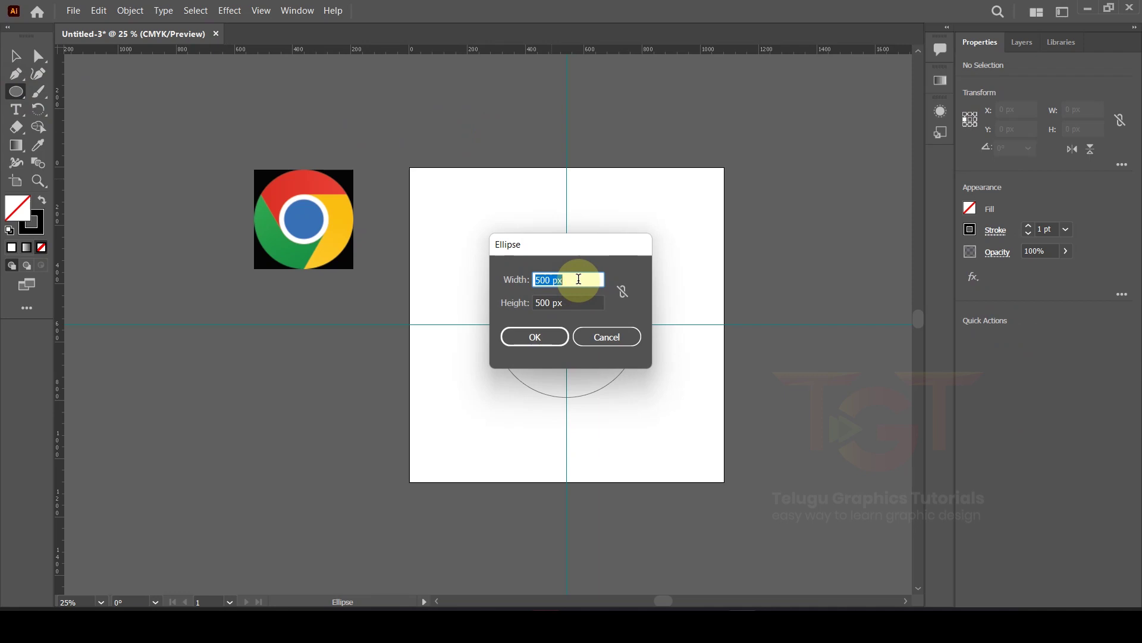
pyautogui.write('2')
pyautogui.press('Tab')
pyautogui.write('245')
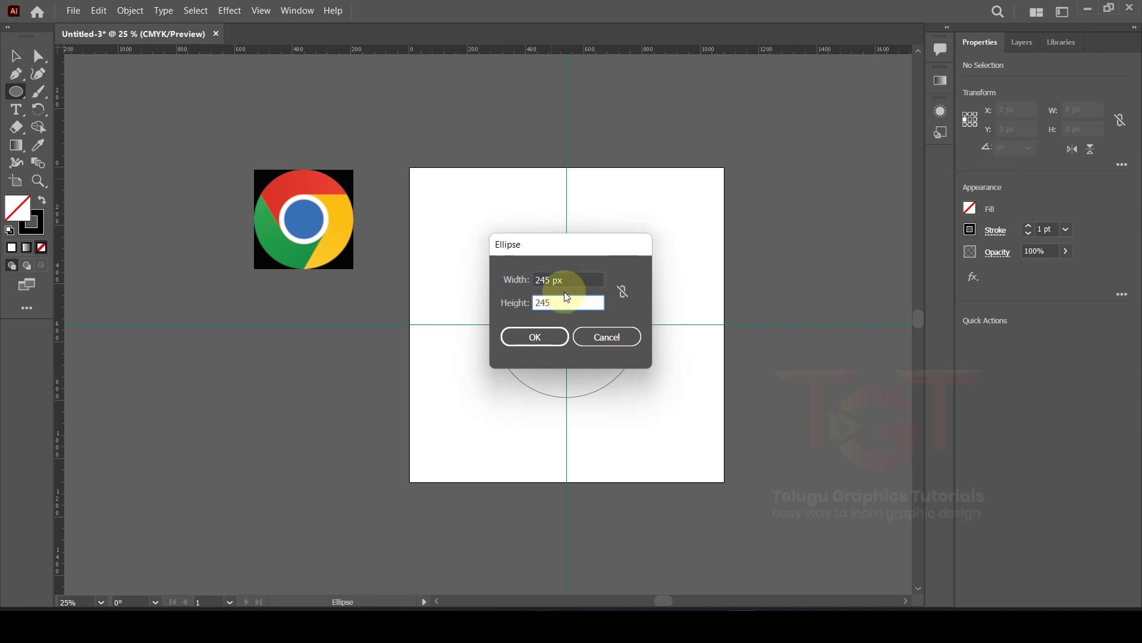
pyautogui.click(535, 334)
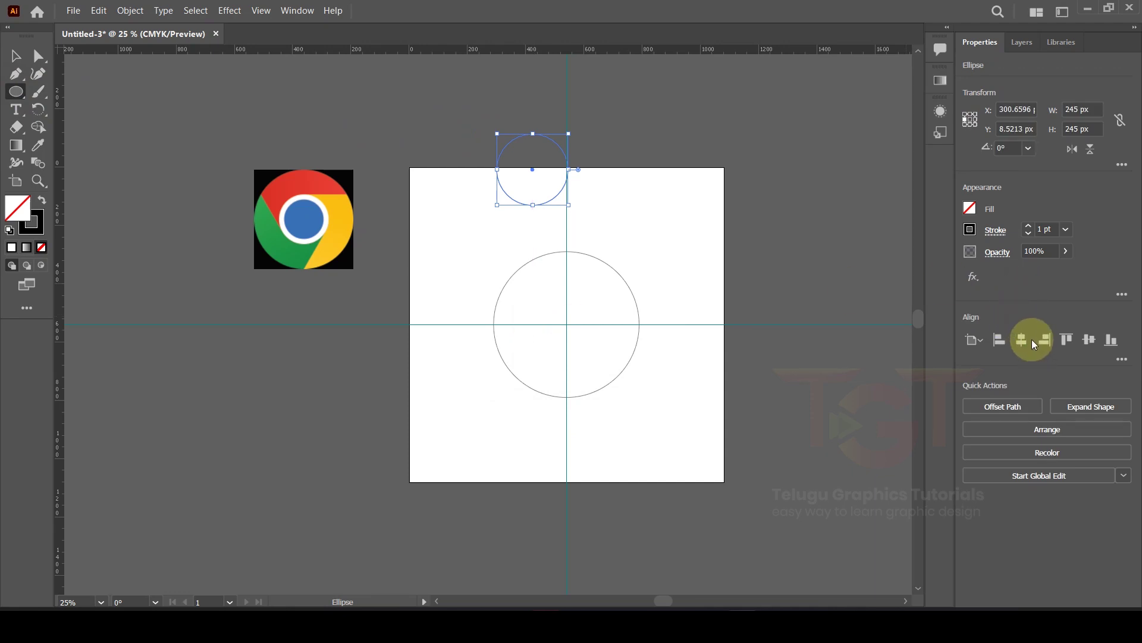
pyautogui.click(1022, 337)
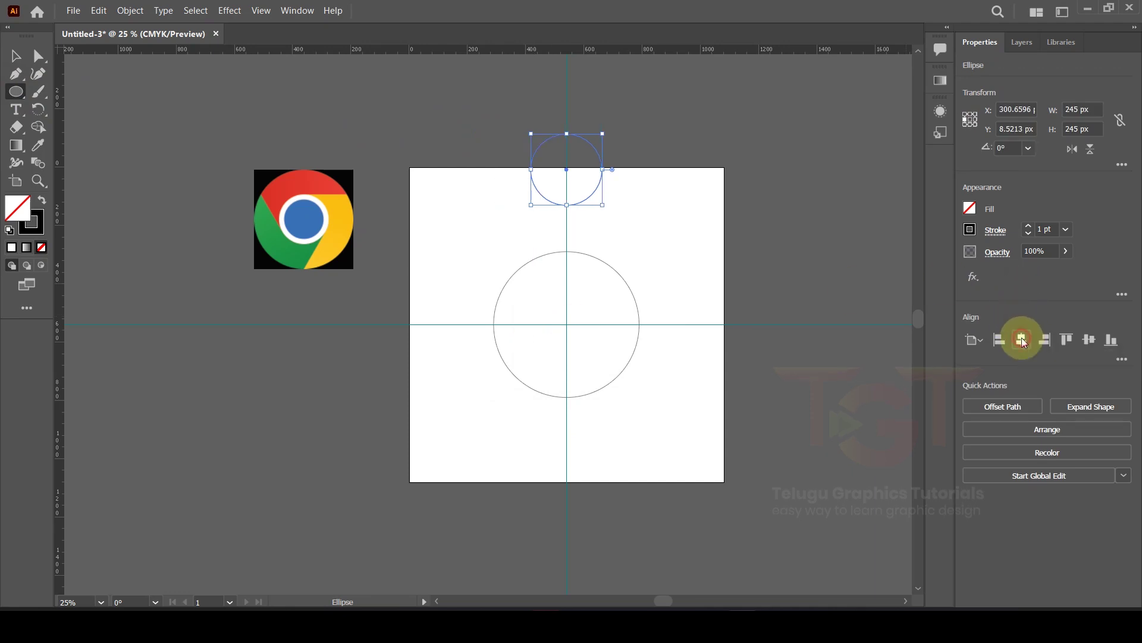
pyautogui.click(1090, 340)
pyautogui.click(16, 56)
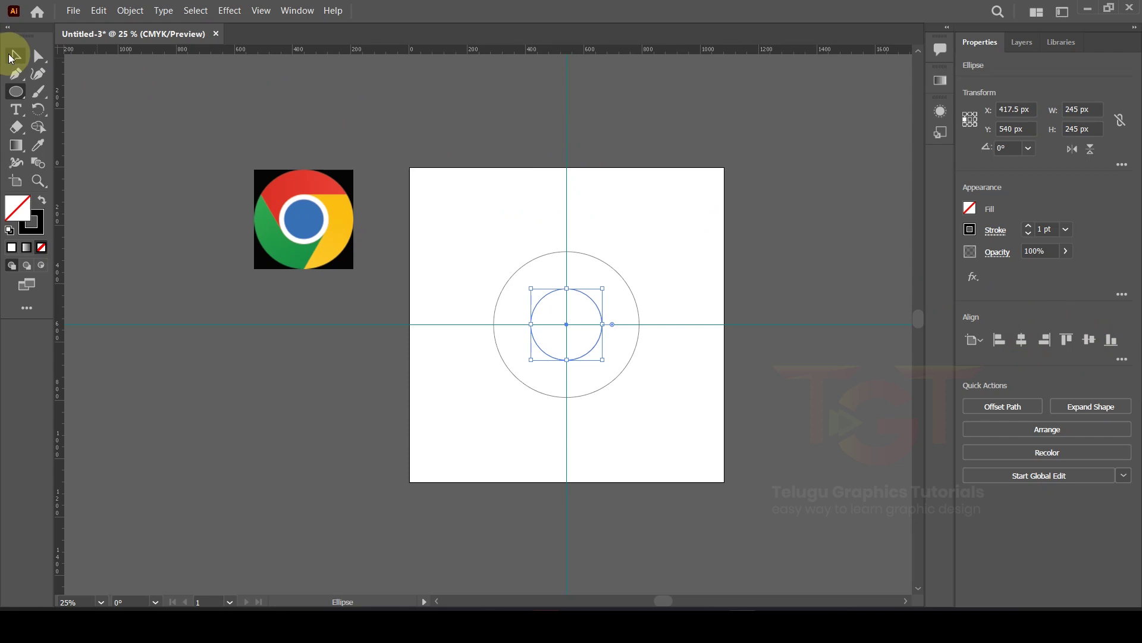
pyautogui.click(150, 138)
pyautogui.click(15, 91)
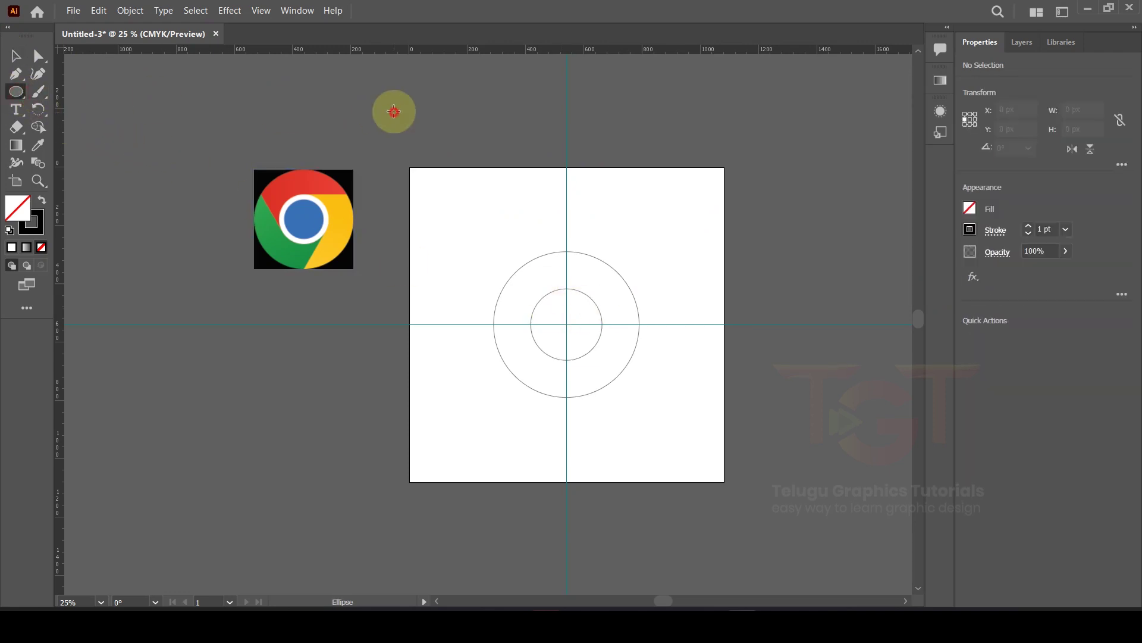
pyautogui.click(416, 172)
# - Draw a 200 × 200 px circle and align it to the artboard centre
pyautogui.write('200')
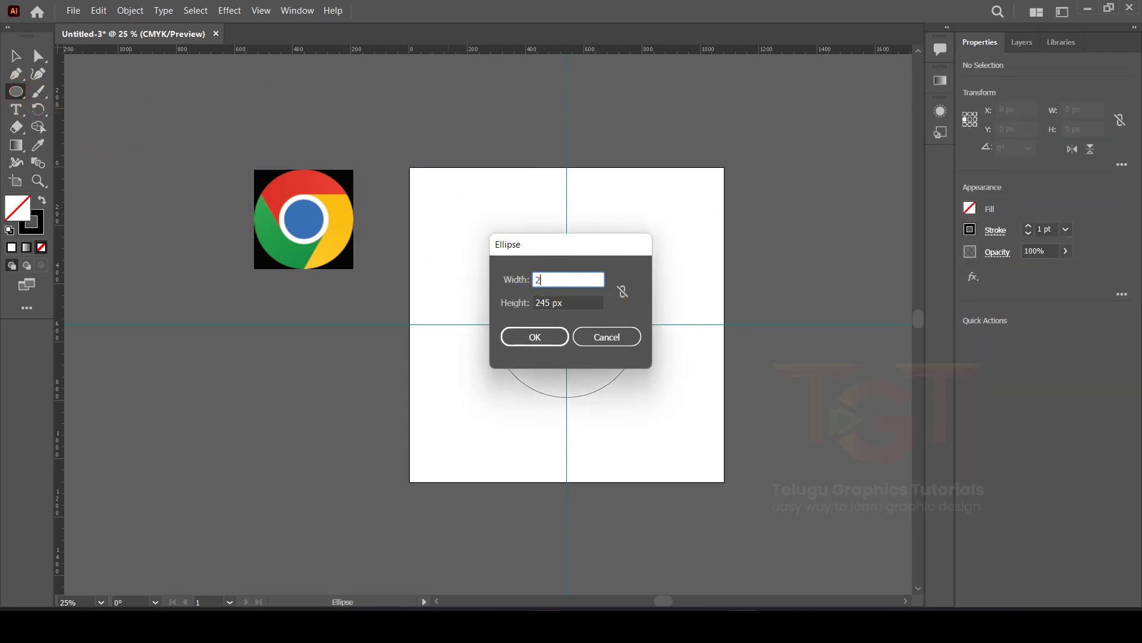
pyautogui.press('Tab')
pyautogui.write('200')
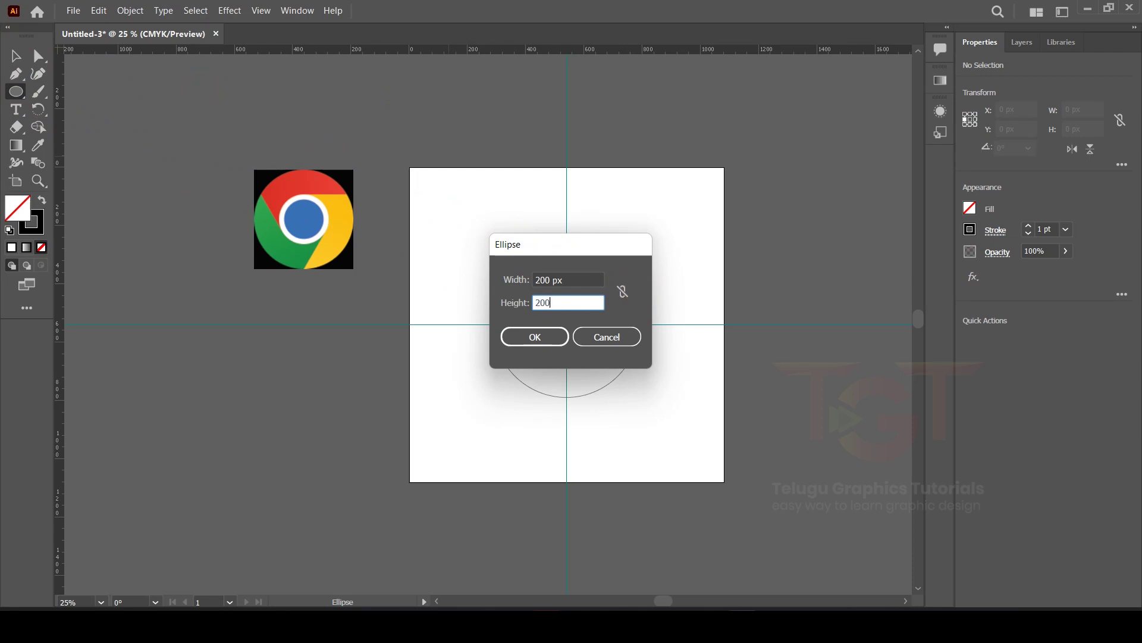
pyautogui.press('Return')
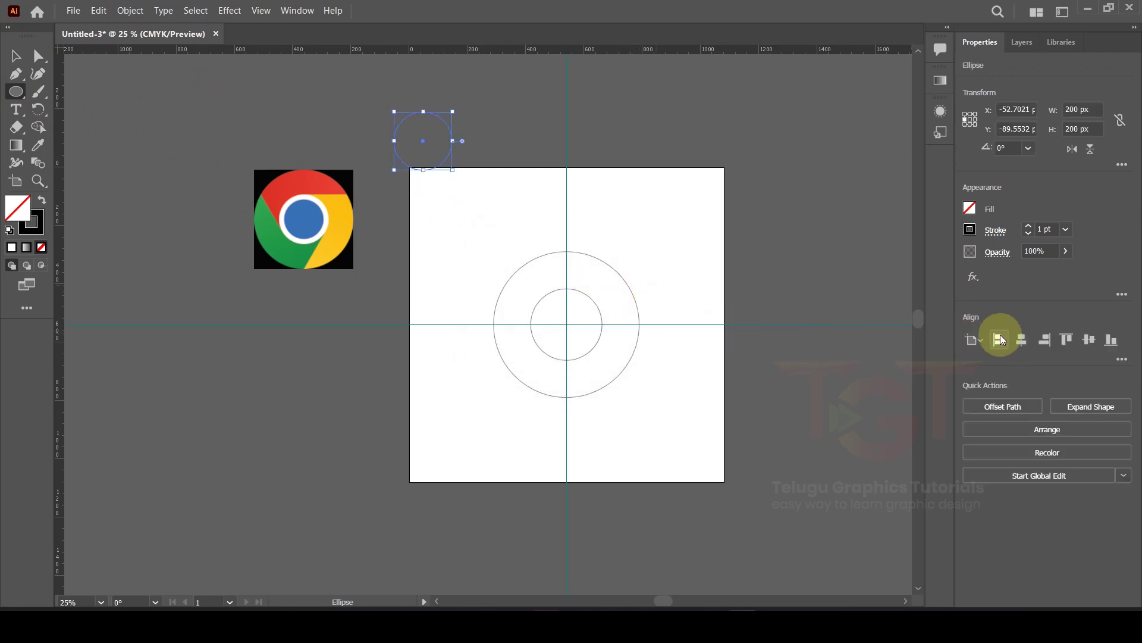
pyautogui.click(1015, 340)
pyautogui.click(1089, 340)
pyautogui.click(17, 56)
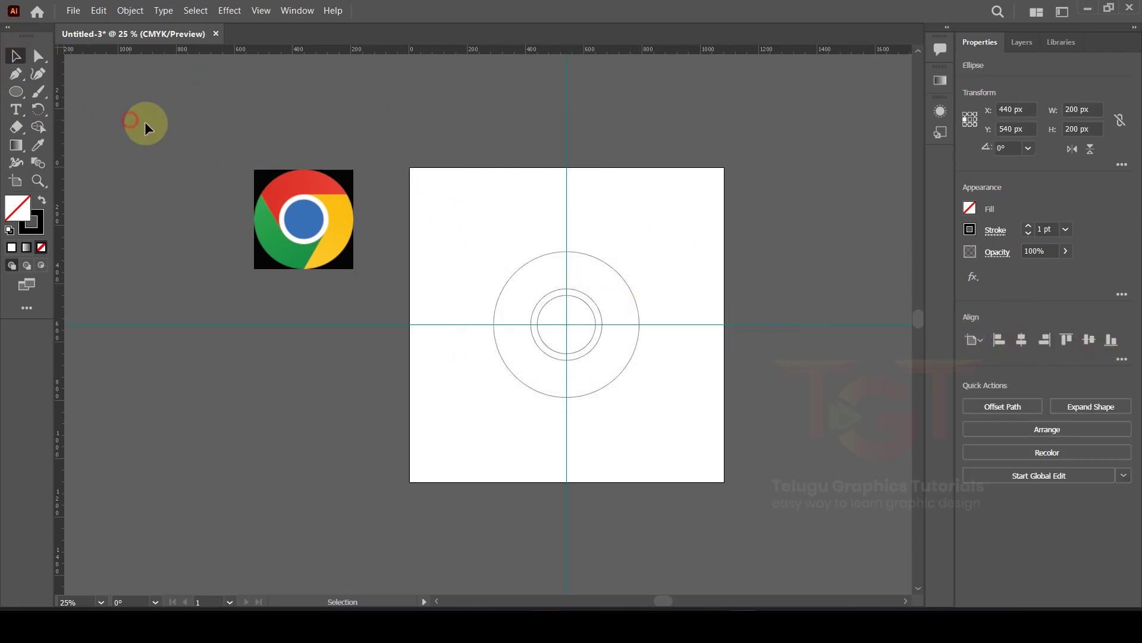
pyautogui.click(146, 123)
pyautogui.hotkey('ctrl', '=')
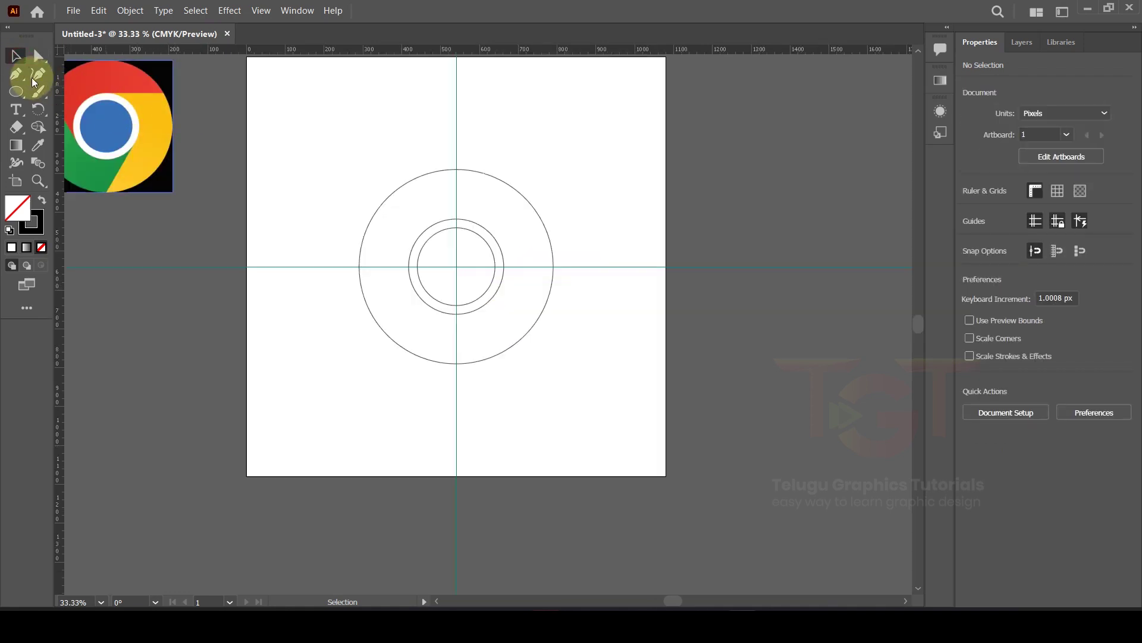
pyautogui.click(21, 92)
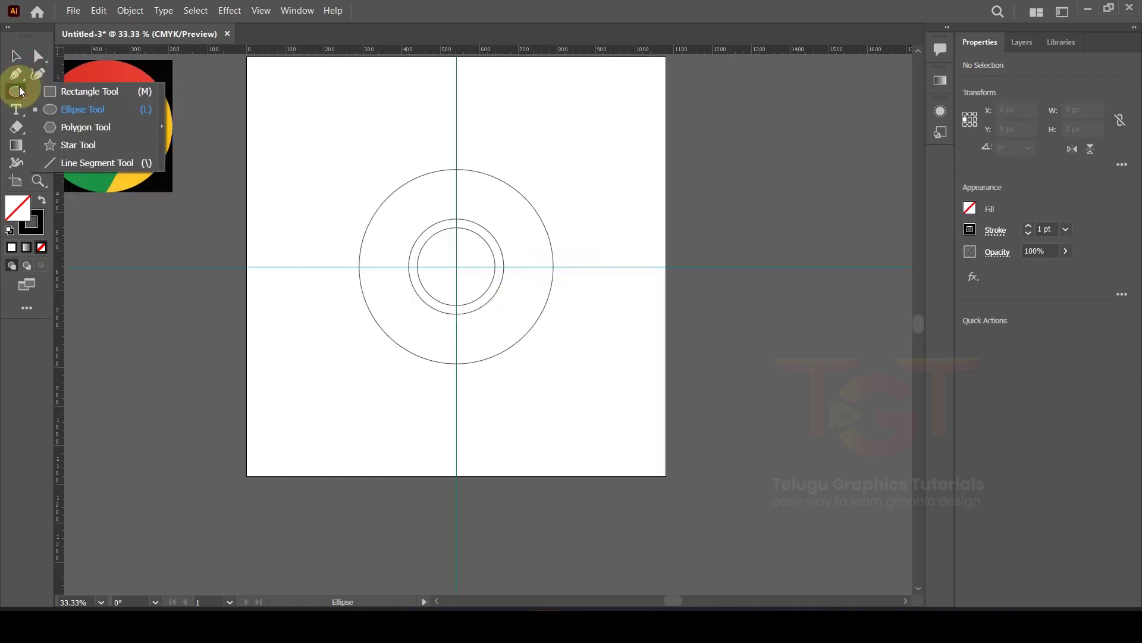
pyautogui.click(77, 159)
# - Draw a straight horizontal line rightward from the 245 px circle's top anchor, then select it
pyautogui.scroll(2, 412, 244)
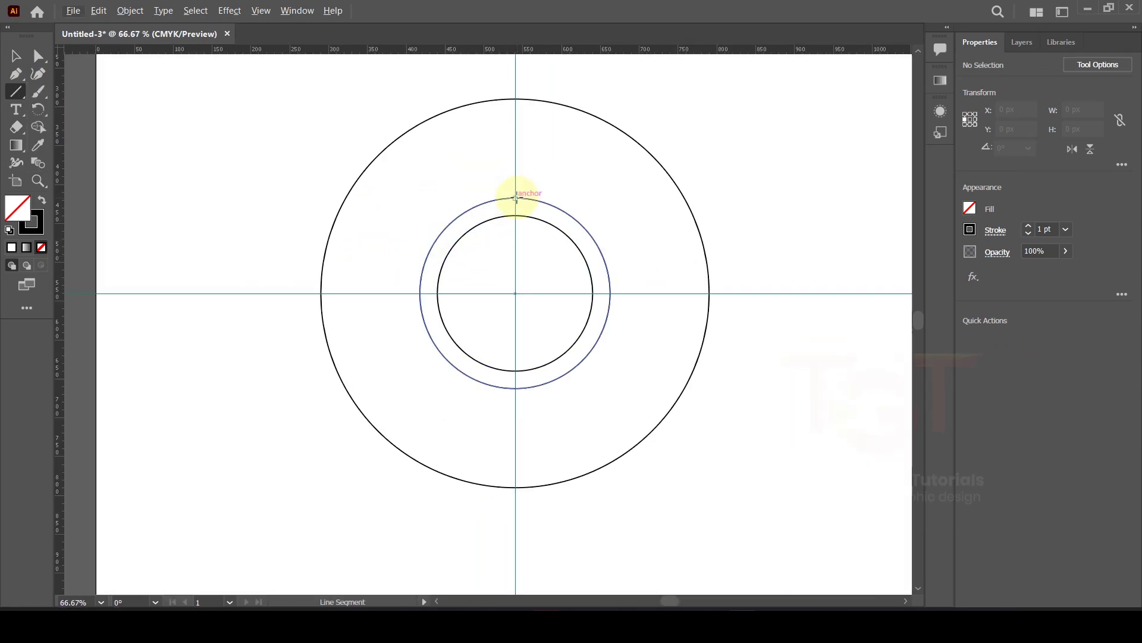
pyautogui.press('shift')
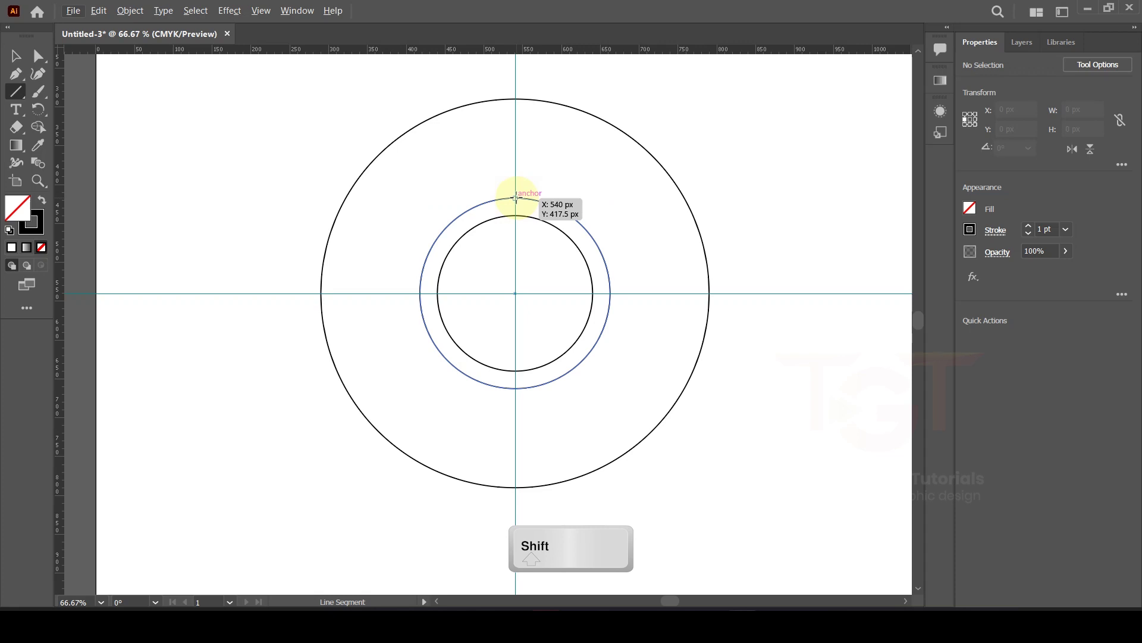
pyautogui.moveTo(515, 197); pyautogui.dragTo(839, 204)
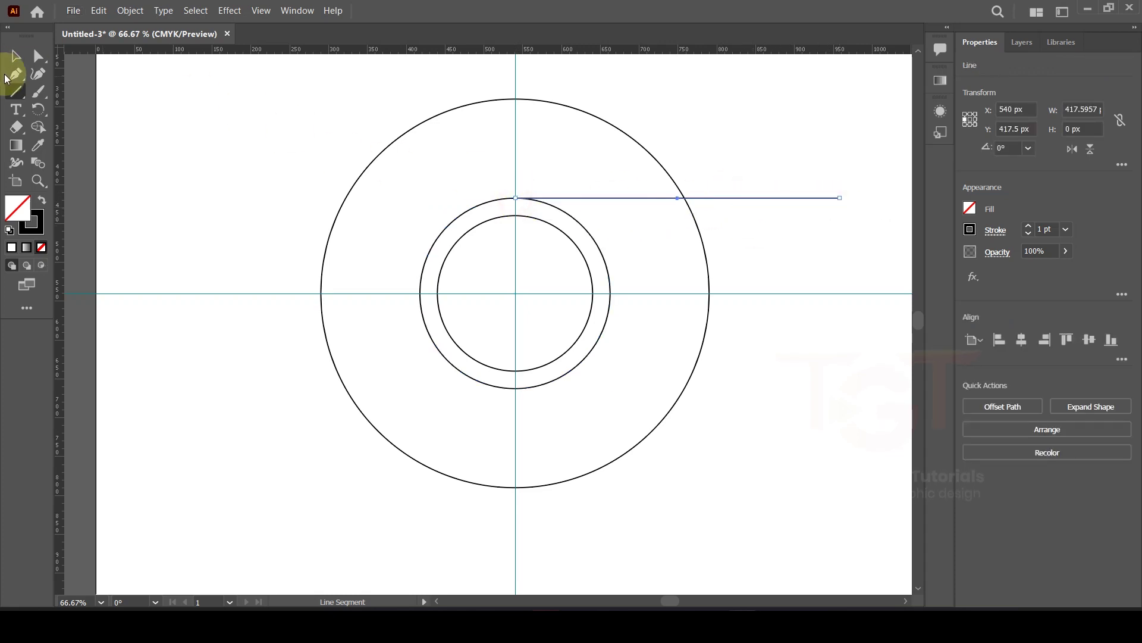
pyautogui.click(15, 55)
pyautogui.click(797, 167)
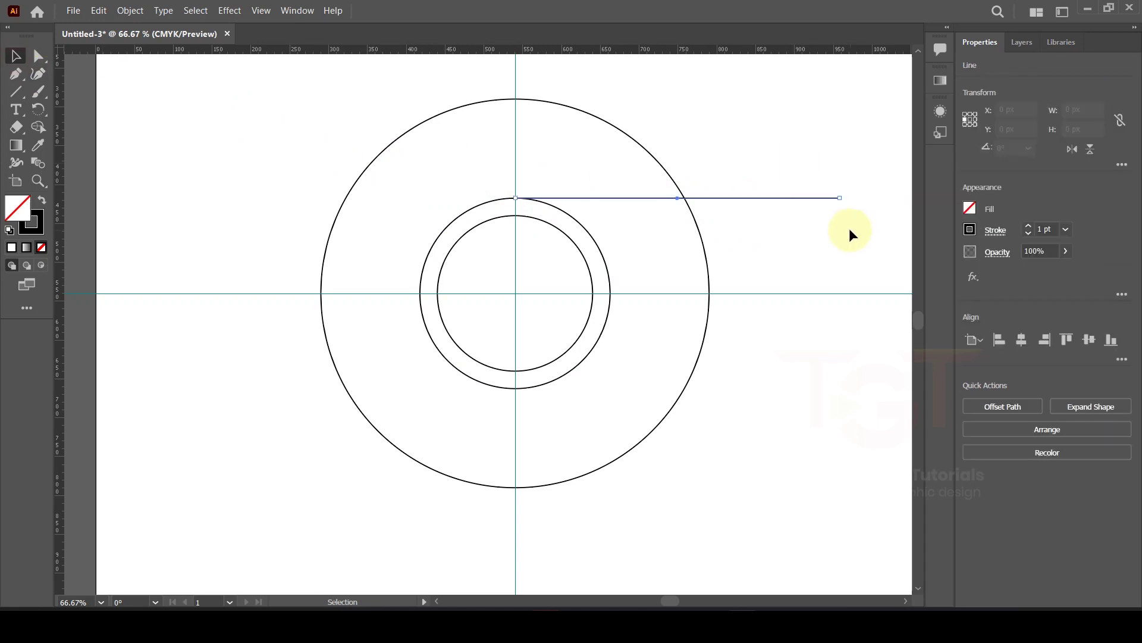
pyautogui.click(35, 123)
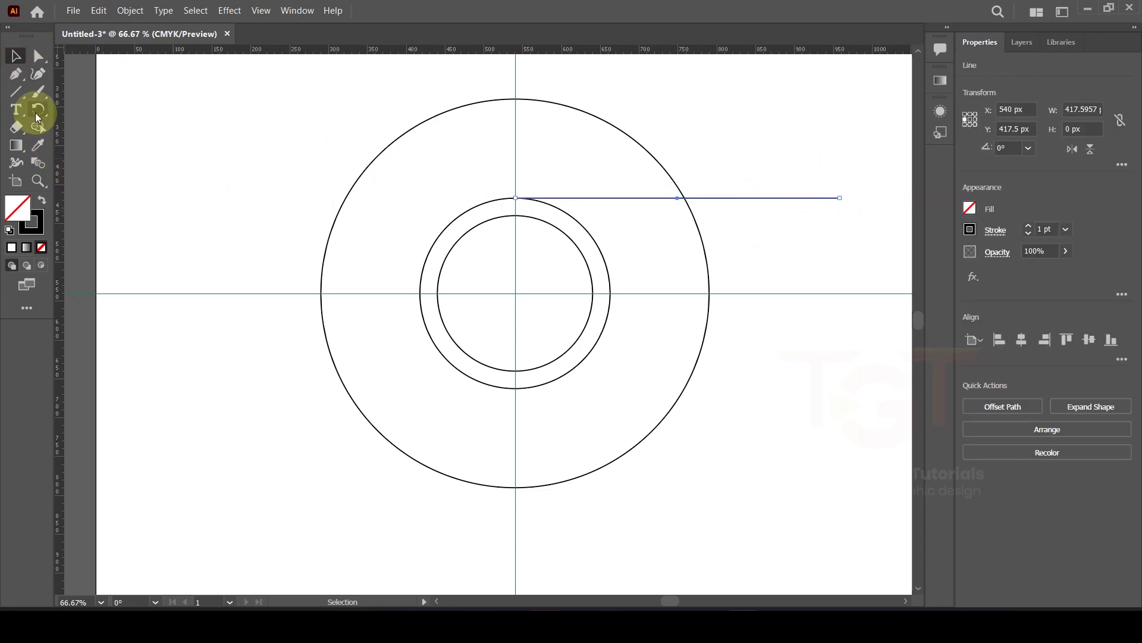
pyautogui.click(37, 111)
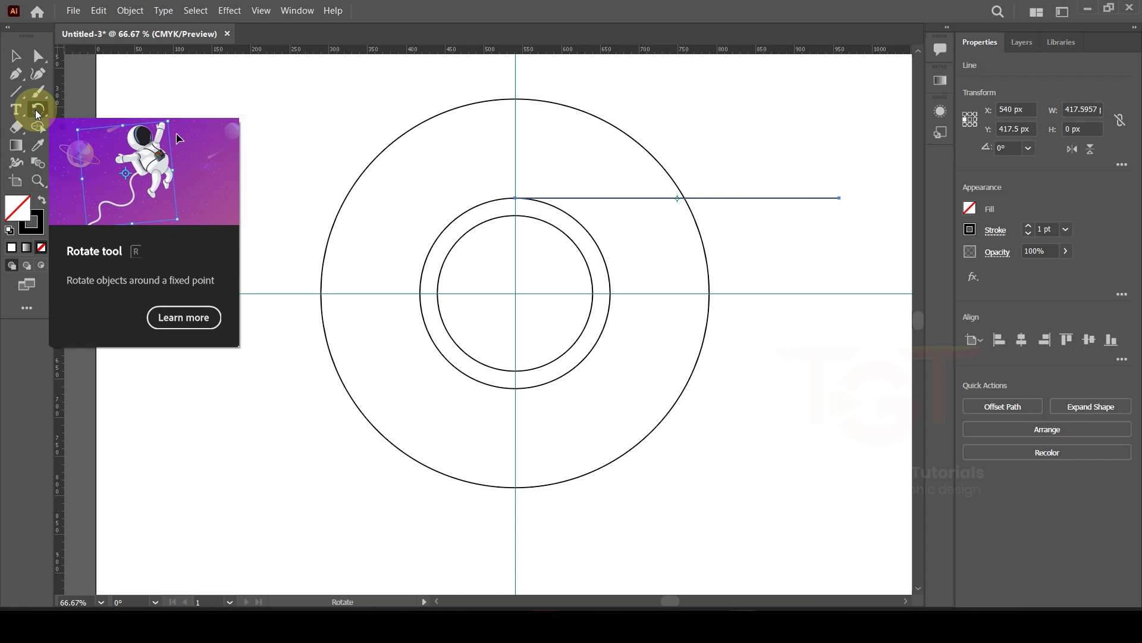
# - Copy the line rotated 120° (360/3) around the centre, then repeat for a 240° copy
pyautogui.keyDown('alt'); pyautogui.click(515, 293); pyautogui.keyUp('alt')
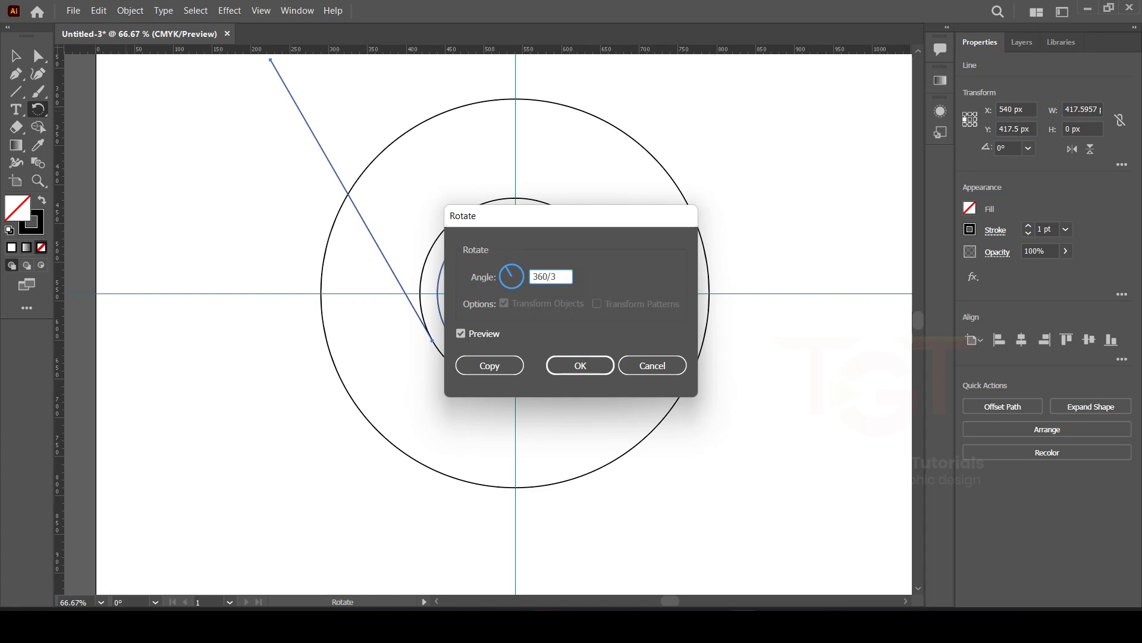
pyautogui.click(559, 276)
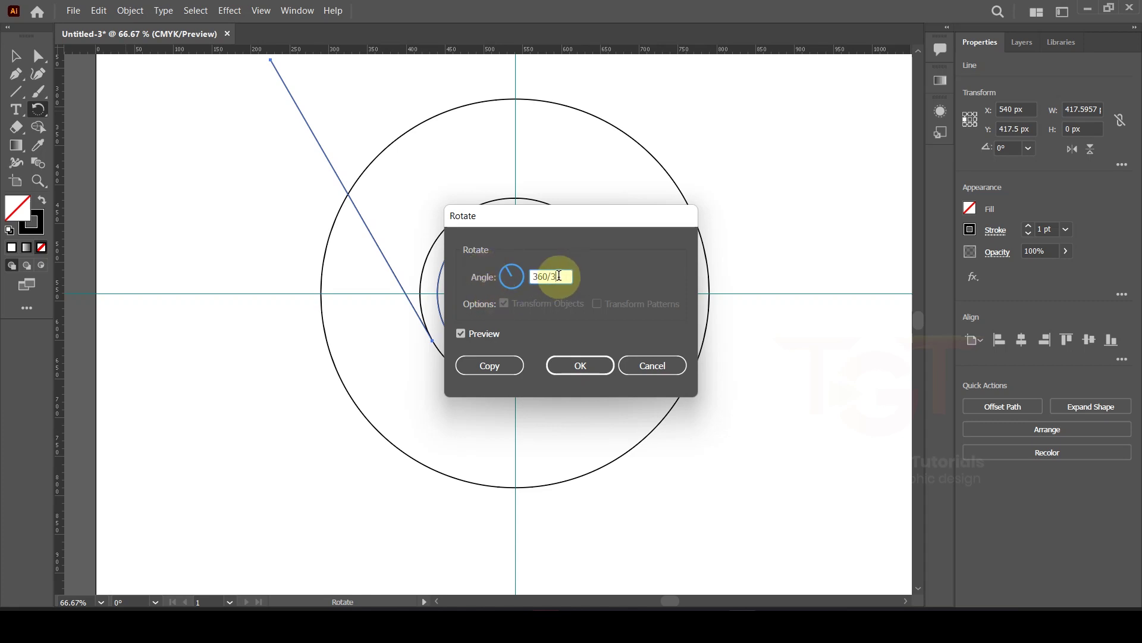
pyautogui.click(490, 365)
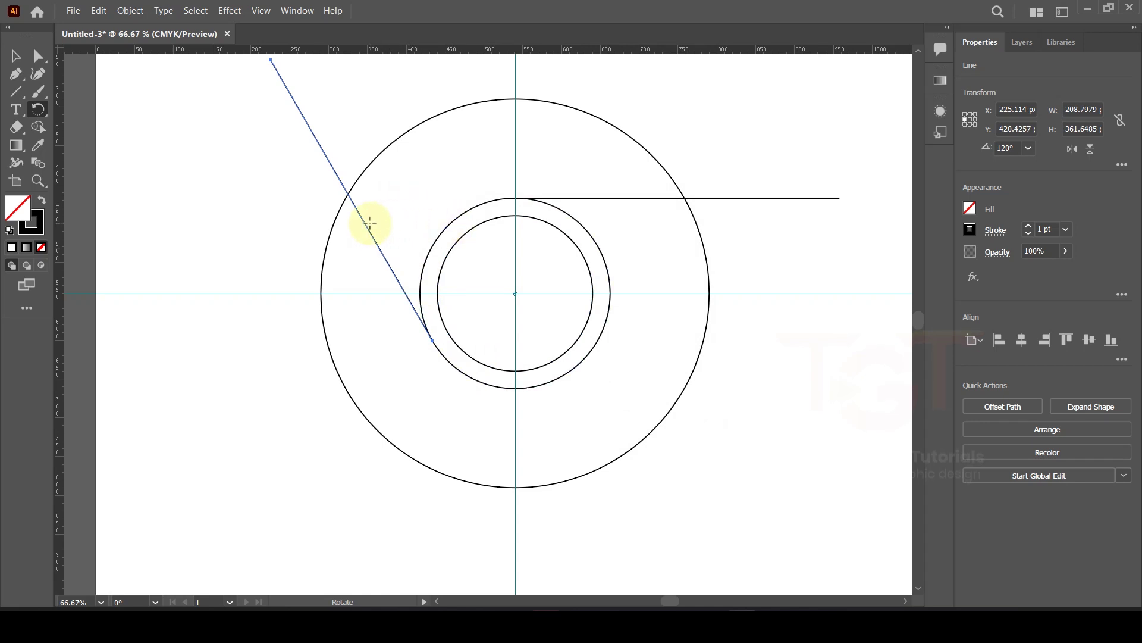
pyautogui.hotkey('ctrl', 'd')
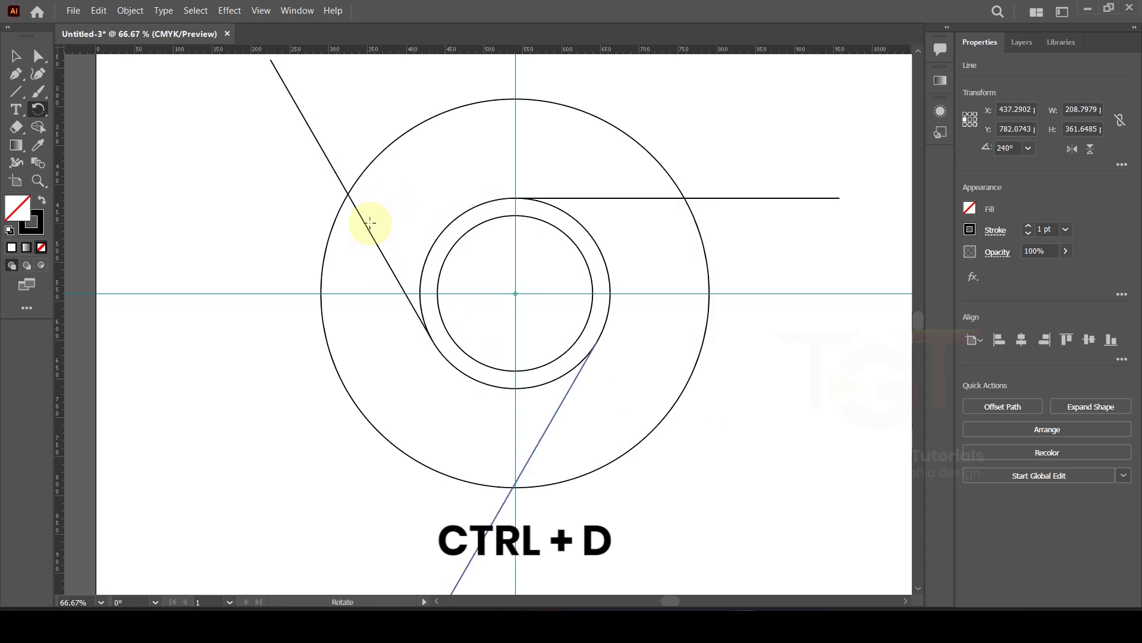
pyautogui.scroll(-1, 369, 223)
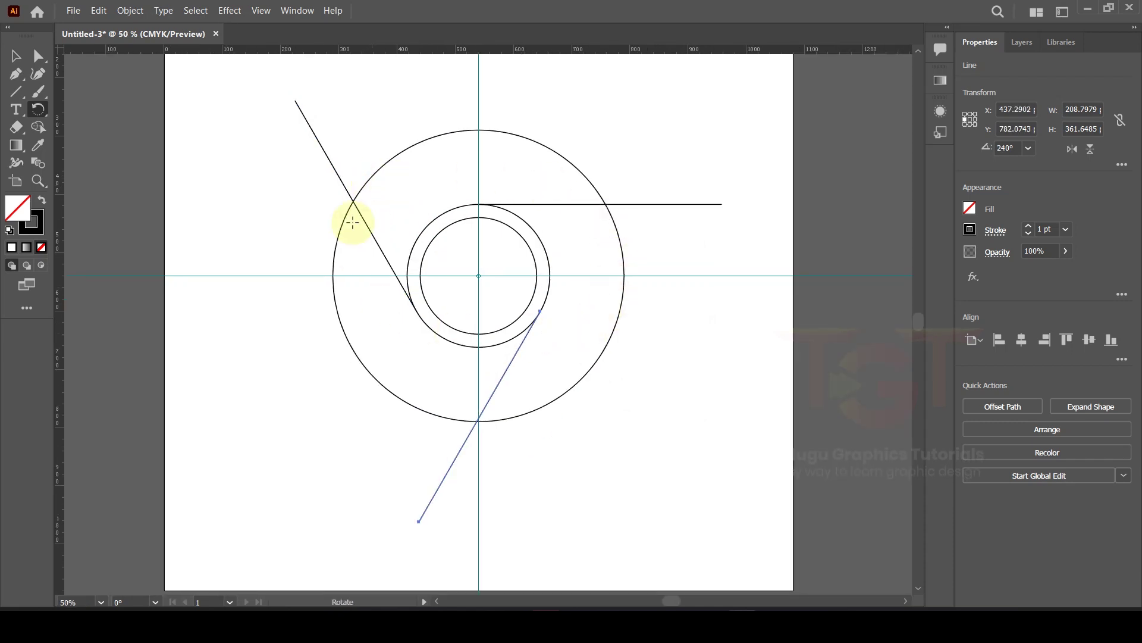
pyautogui.press('v')
pyautogui.click(301, 210)
pyautogui.scroll(-2, 301, 210)
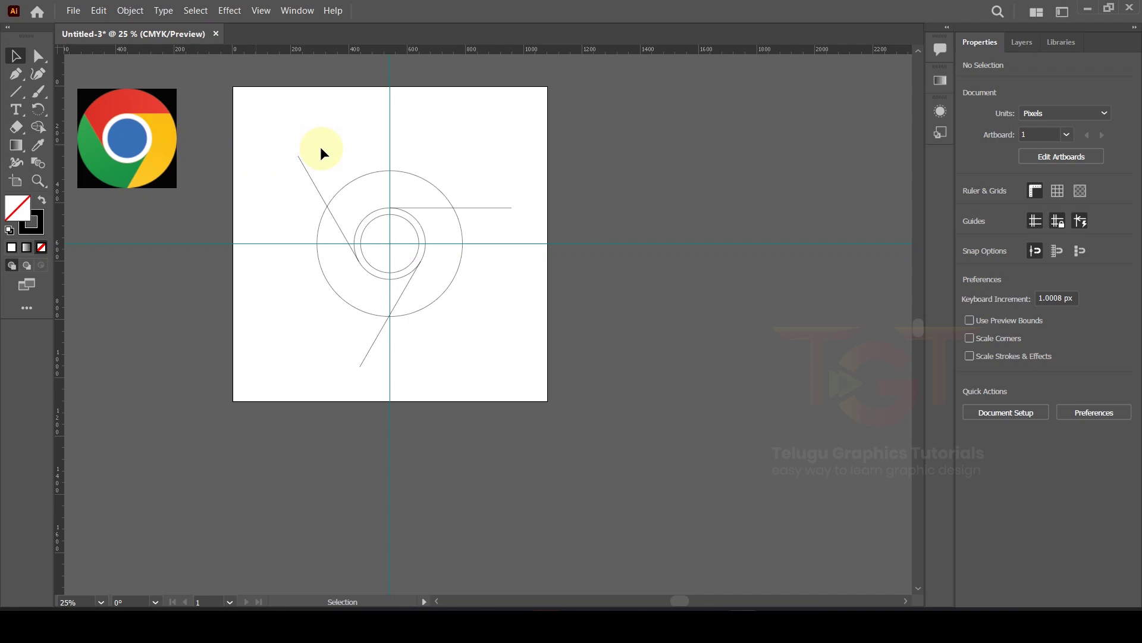
# - Hide the guides, select all circles and lines, and apply Pathfinder Divide
pyautogui.rightClick(645, 145)
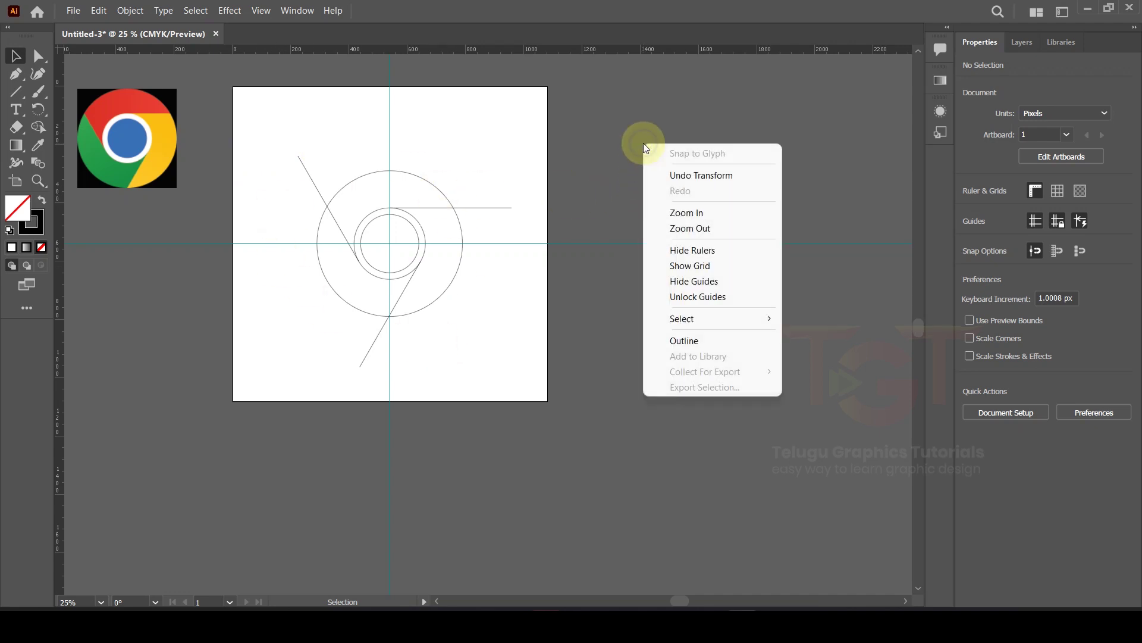
pyautogui.click(687, 284)
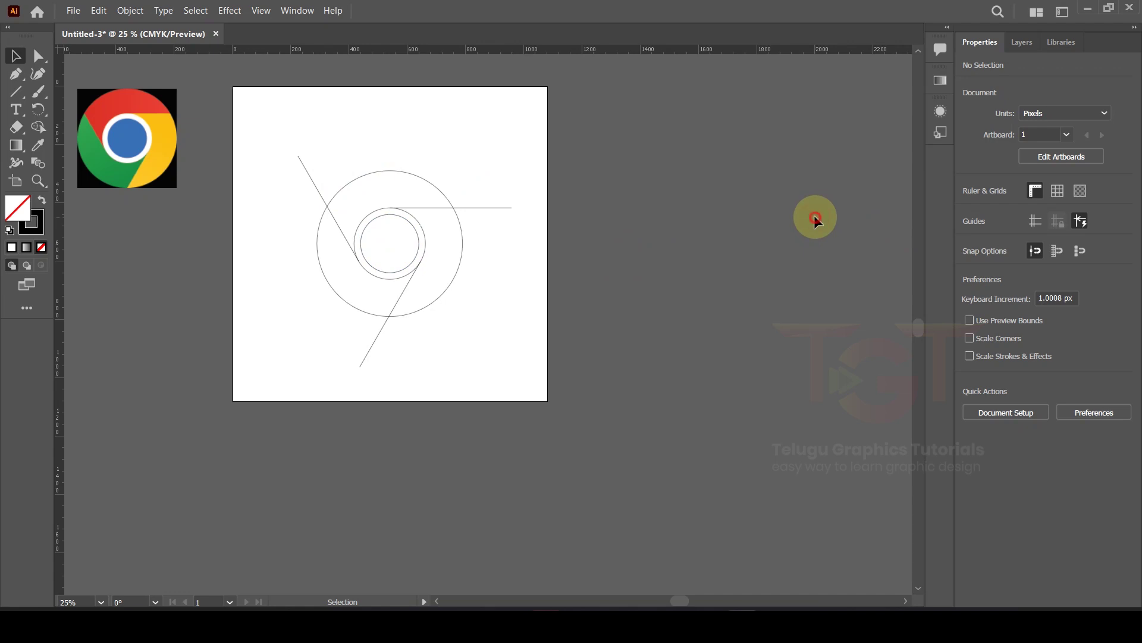
pyautogui.moveTo(253, 107); pyautogui.dragTo(588, 389)
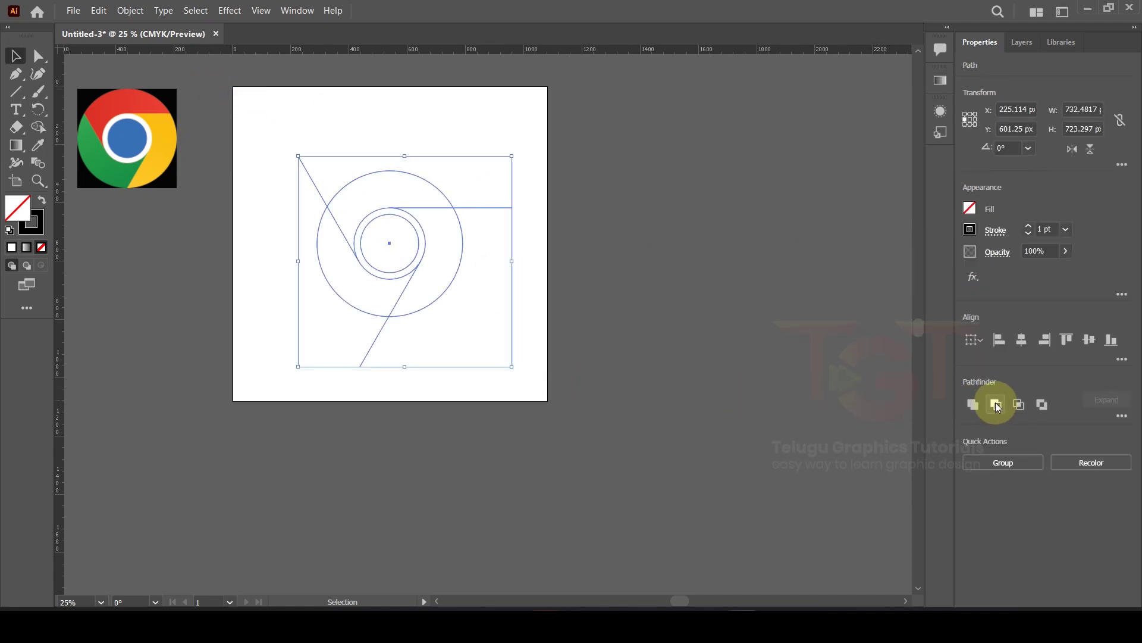
pyautogui.click(303, 12)
pyautogui.click(1123, 417)
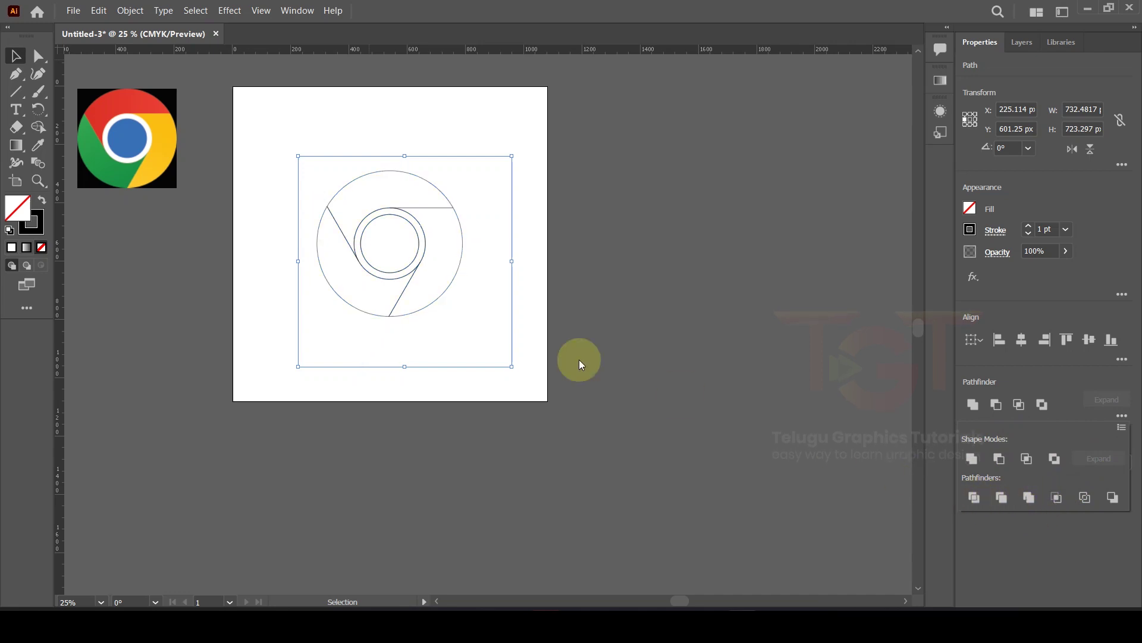
pyautogui.click(638, 328)
# - Select the divided logo, confirm it moves as one group, and ungroup it
pyautogui.moveTo(619, 337); pyautogui.dragTo(556, 257)
pyautogui.moveTo(498, 201); pyautogui.dragTo(548, 173)
pyautogui.hotkey('ctrl', 'z')
pyautogui.rightClick(507, 212)
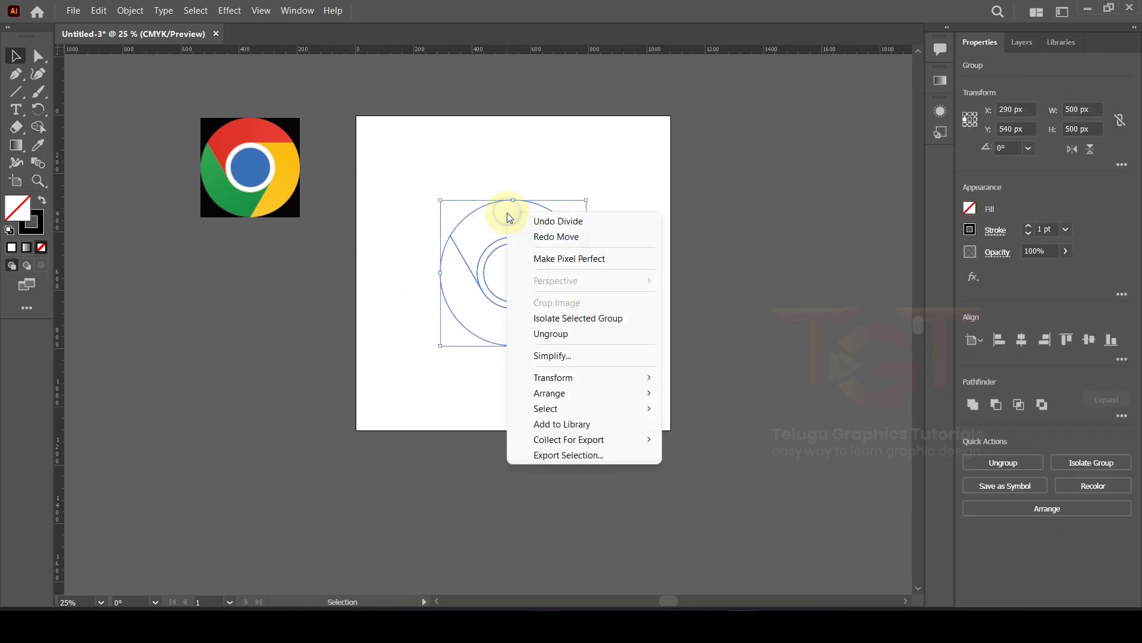
pyautogui.click(552, 340)
pyautogui.click(760, 329)
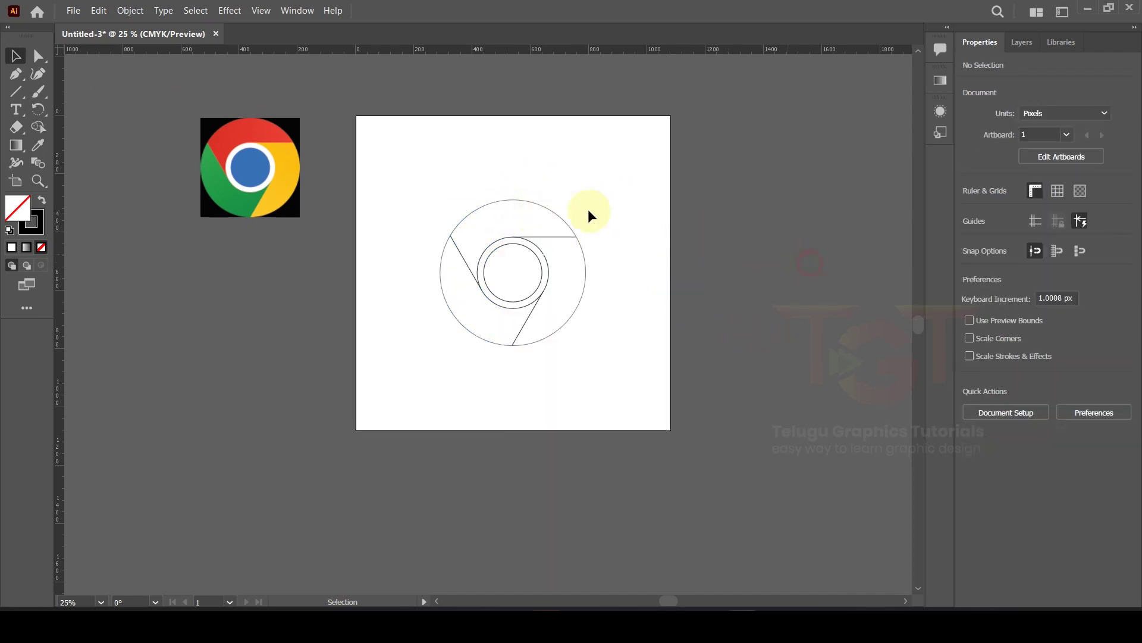
# - Ungroup the logo again, confirm the top and right segments move independently, then select the top segment
pyautogui.moveTo(412, 167); pyautogui.dragTo(571, 306)
pyautogui.rightClick(530, 227)
pyautogui.click(580, 350)
pyautogui.click(727, 324)
pyautogui.moveTo(505, 199); pyautogui.dragTo(533, 159)
pyautogui.moveTo(581, 312); pyautogui.dragTo(658, 324)
pyautogui.hotkey('ctrl', 'z')
pyautogui.hotkey('ctrl', 'z')
pyautogui.click(721, 329)
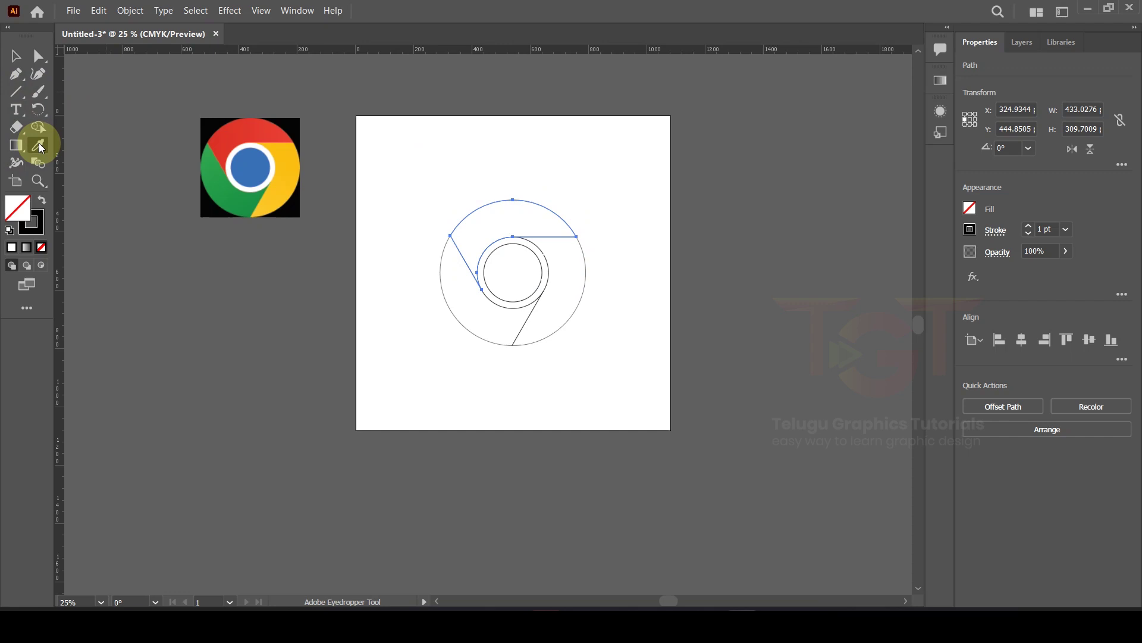
# - Fill the top segment red and the right segment yellow, sampled from the reference image
pyautogui.click(243, 125)
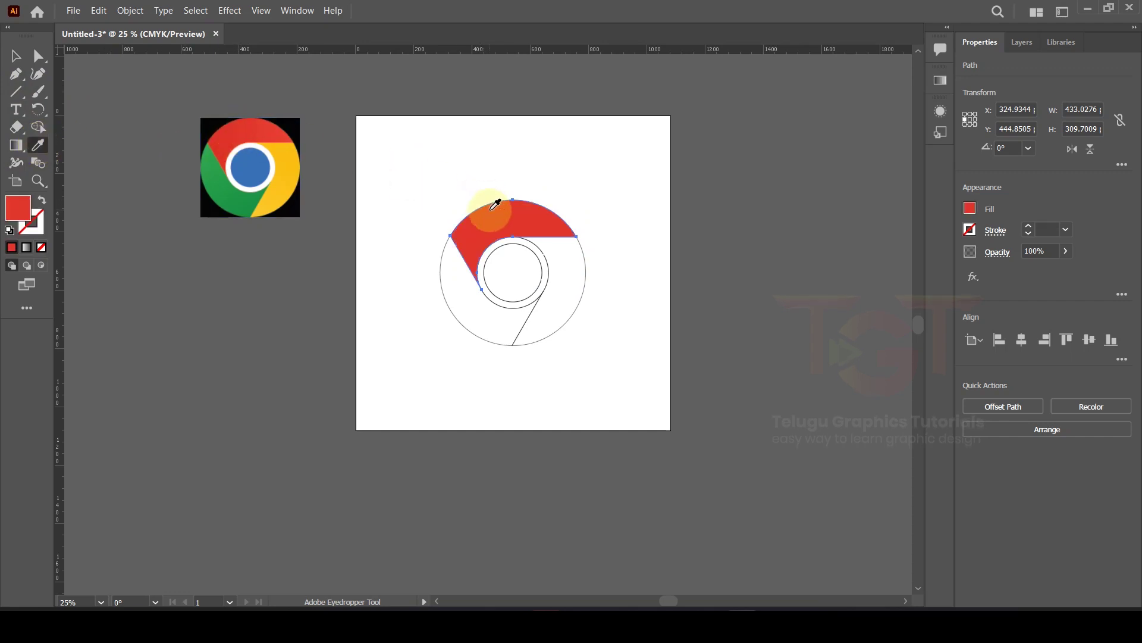
pyautogui.click(23, 55)
pyautogui.click(161, 255)
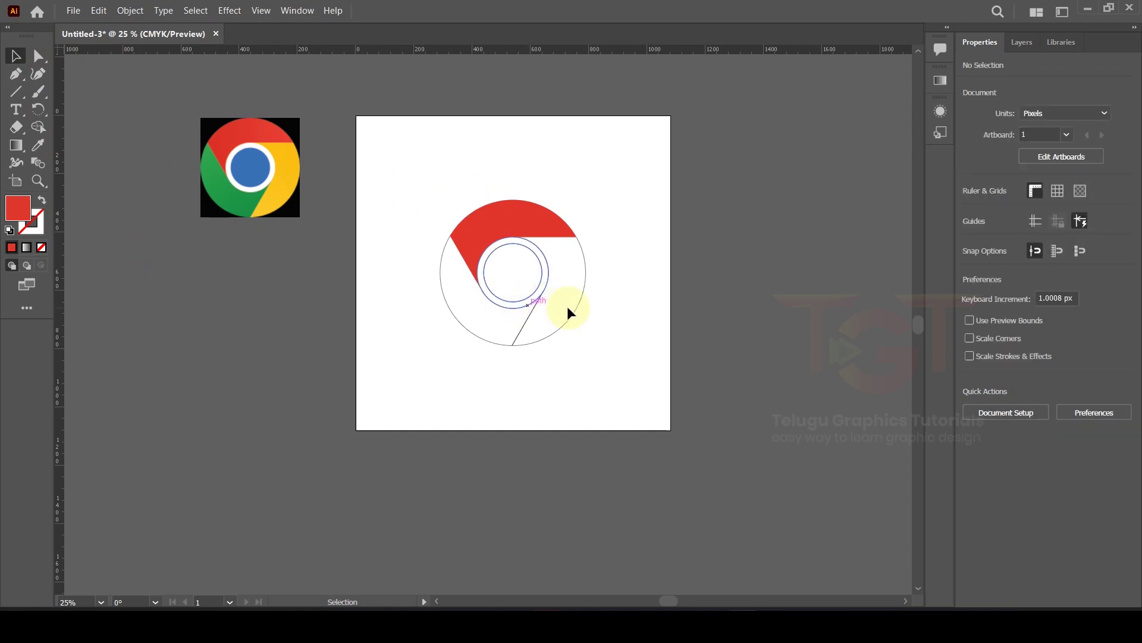
pyautogui.click(571, 310)
pyautogui.click(37, 145)
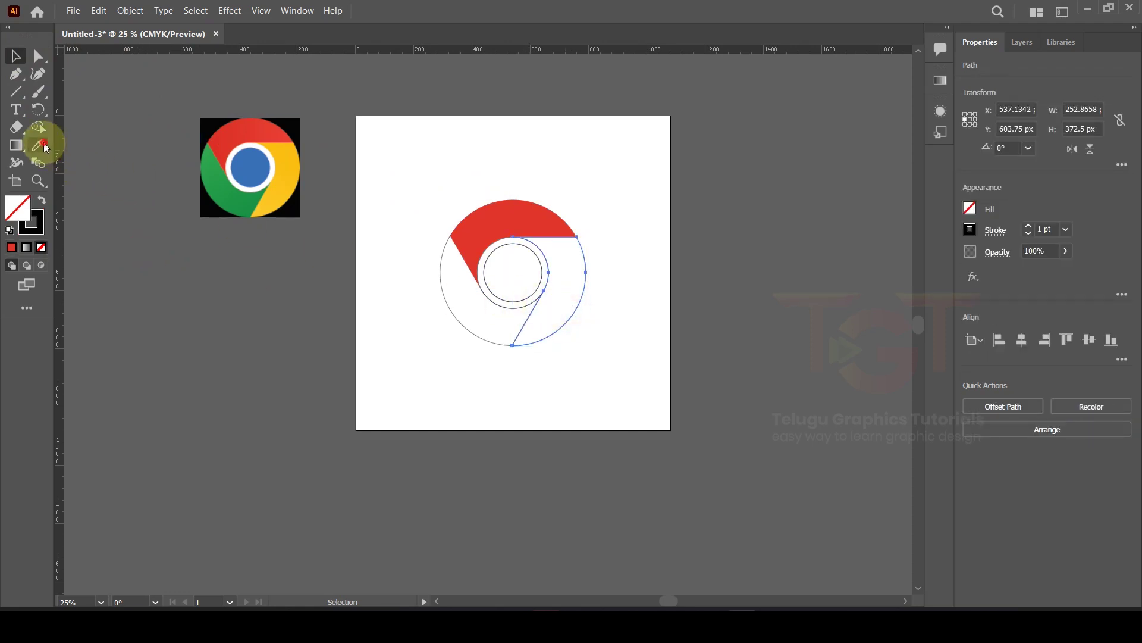
pyautogui.click(280, 188)
pyautogui.click(15, 56)
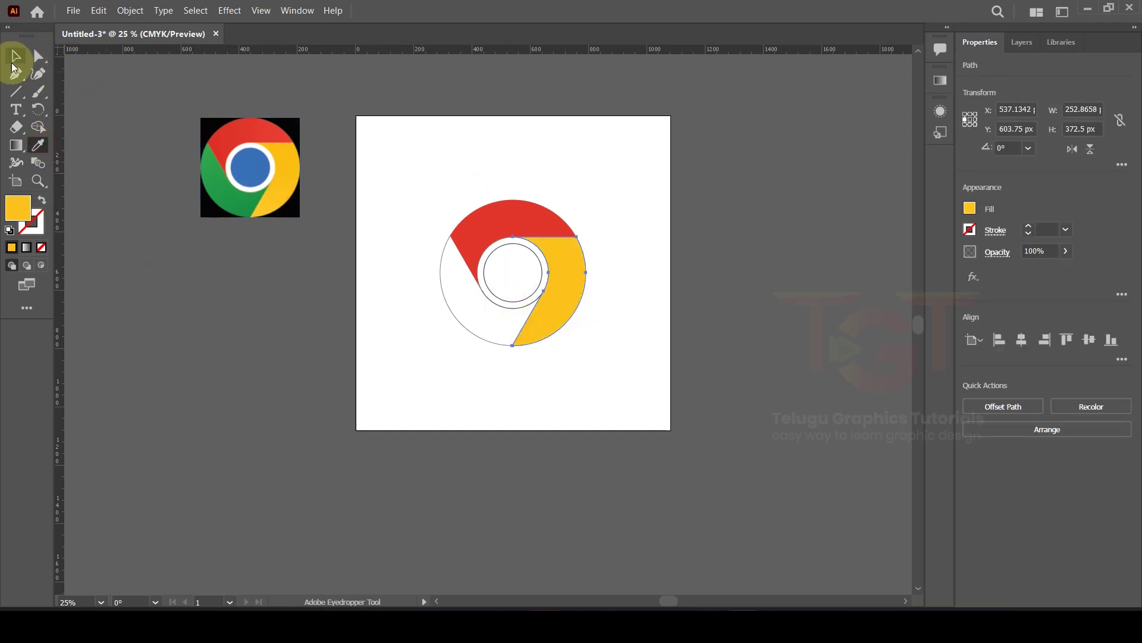
pyautogui.click(161, 222)
# - Fill the left segment green and the inner circle blue using the Eyedropper on the reference
pyautogui.click(445, 293)
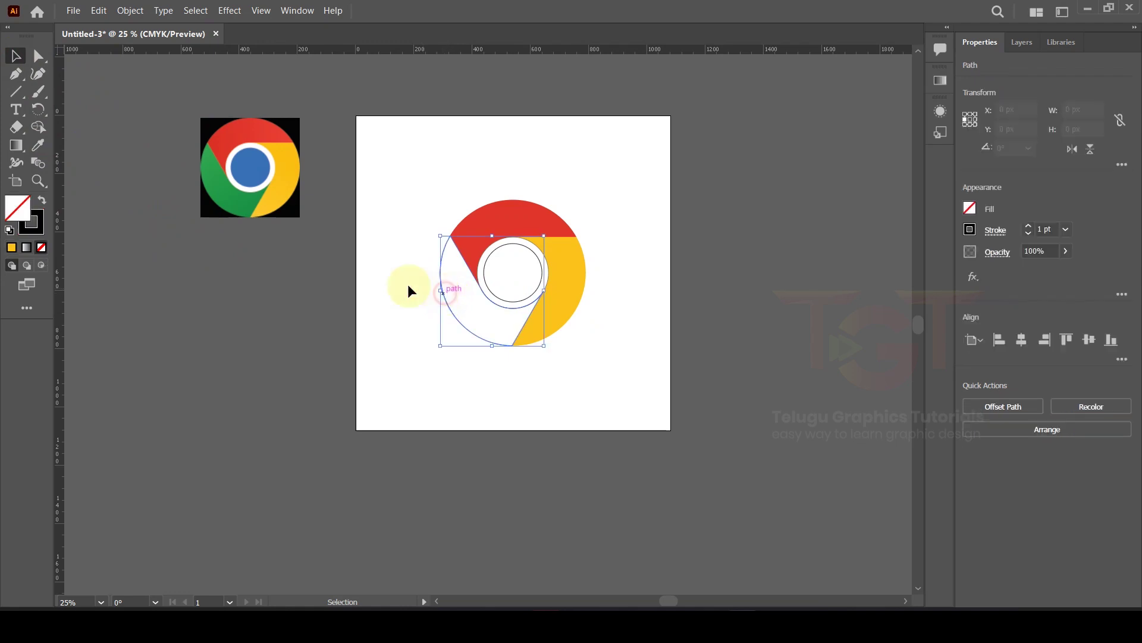
pyautogui.click(46, 146)
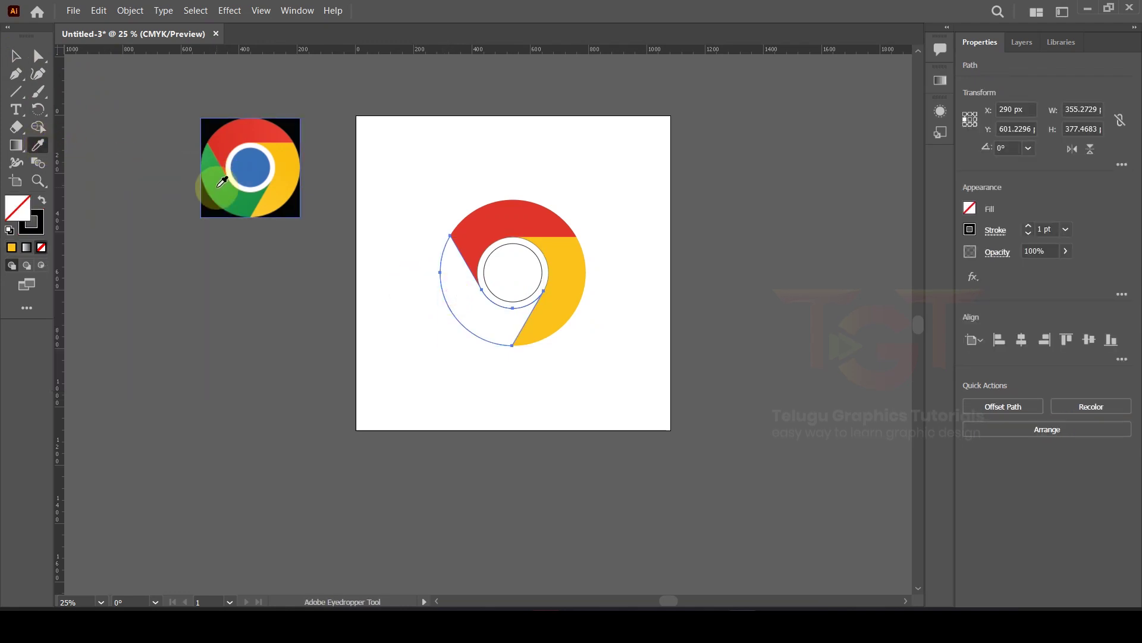
pyautogui.click(212, 179)
pyautogui.click(15, 56)
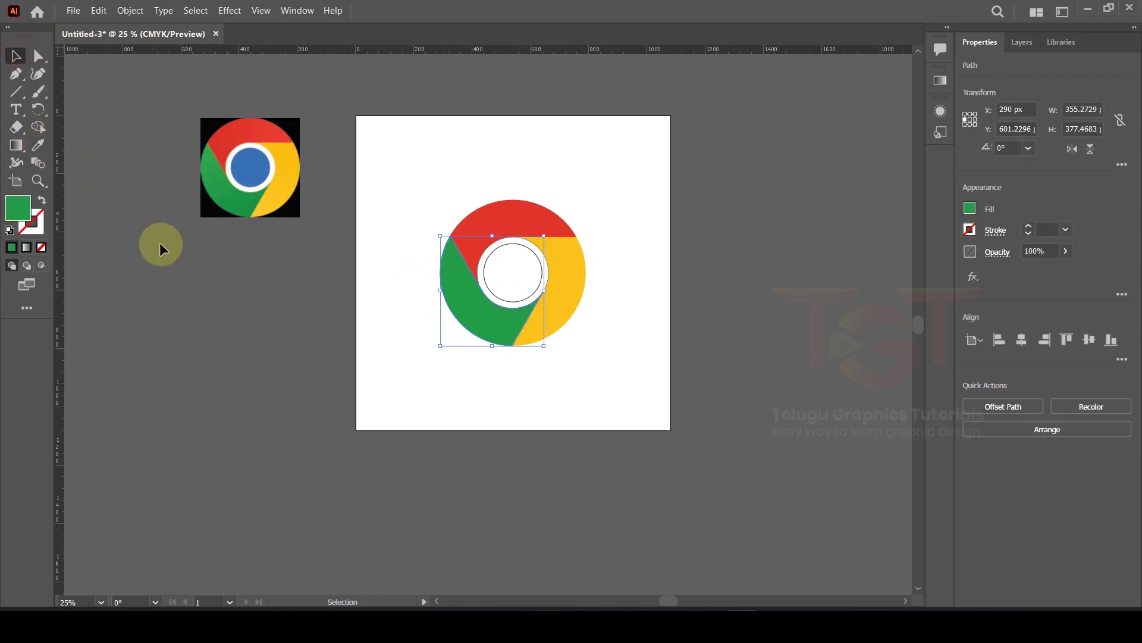
pyautogui.click(160, 248)
pyautogui.click(500, 256)
pyautogui.click(37, 144)
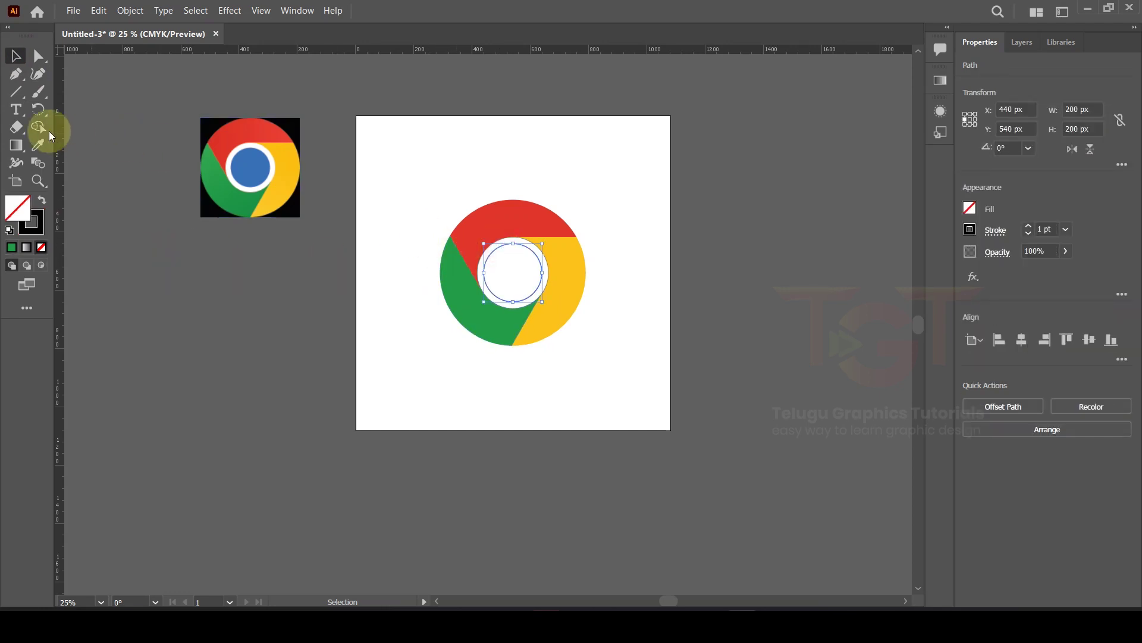
pyautogui.click(238, 169)
pyautogui.click(28, 63)
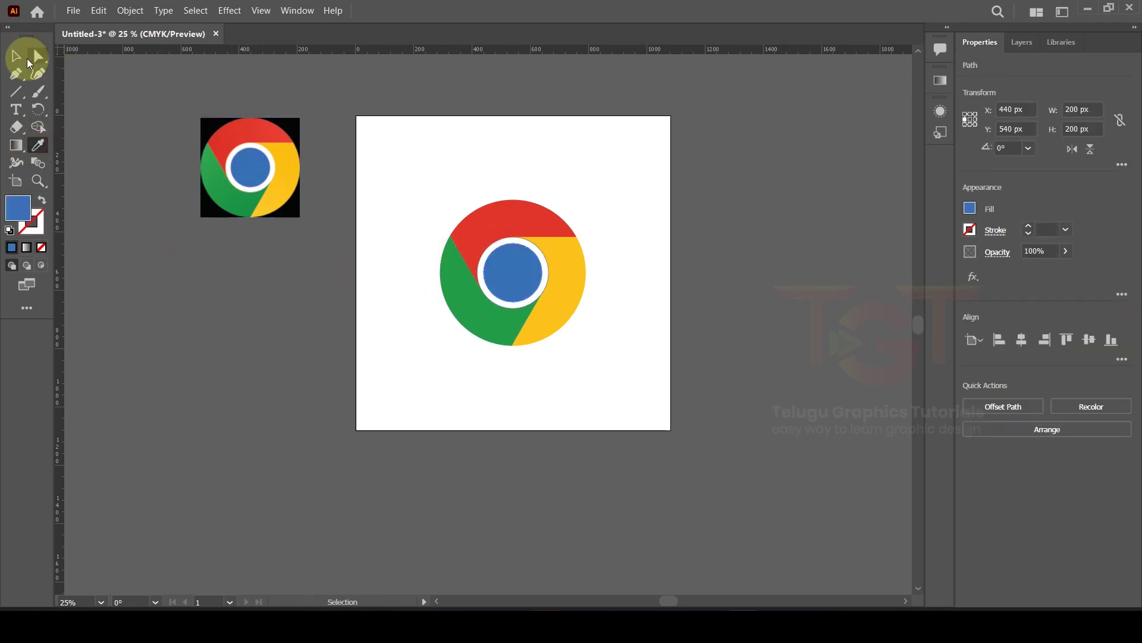
pyautogui.click(228, 266)
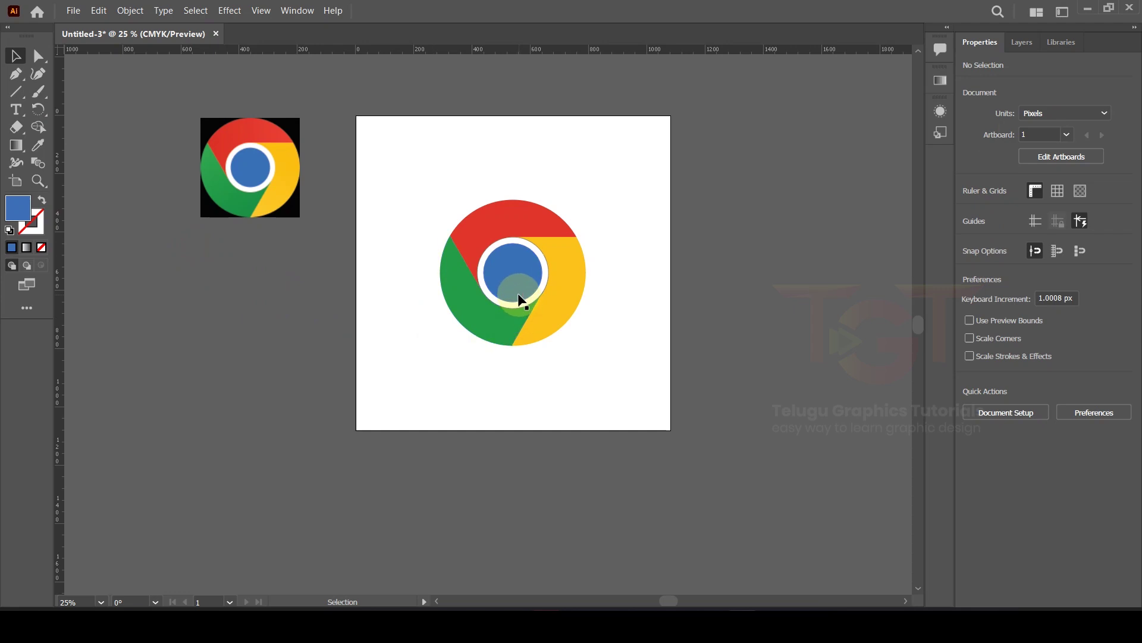
# - Drag the yellow segment and the white ring out to the right
pyautogui.scroll(3, 519, 297)
pyautogui.moveTo(610, 221); pyautogui.dragTo(774, 292)
pyautogui.moveTo(604, 242); pyautogui.dragTo(695, 271)
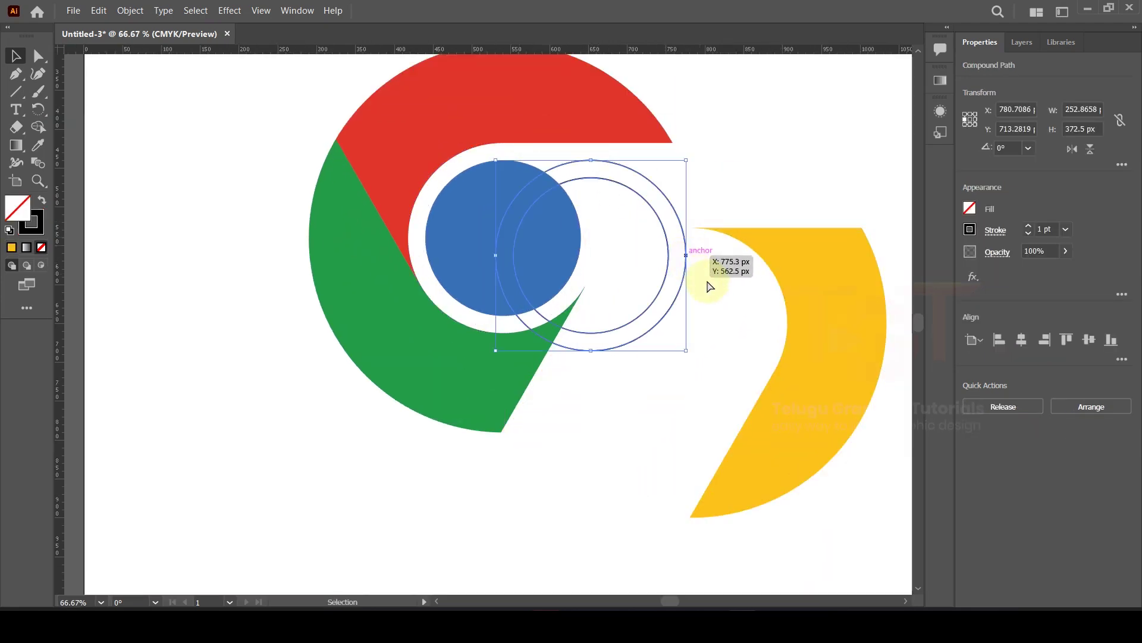